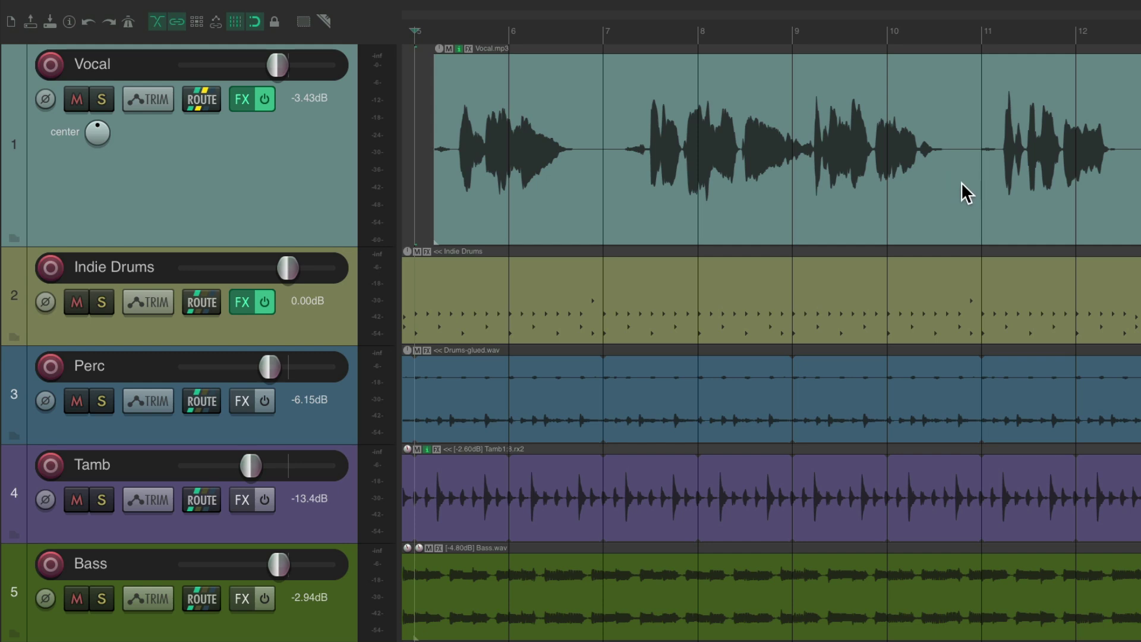
Play the mix, then review the Vocal track's routing window and close it
key(space)
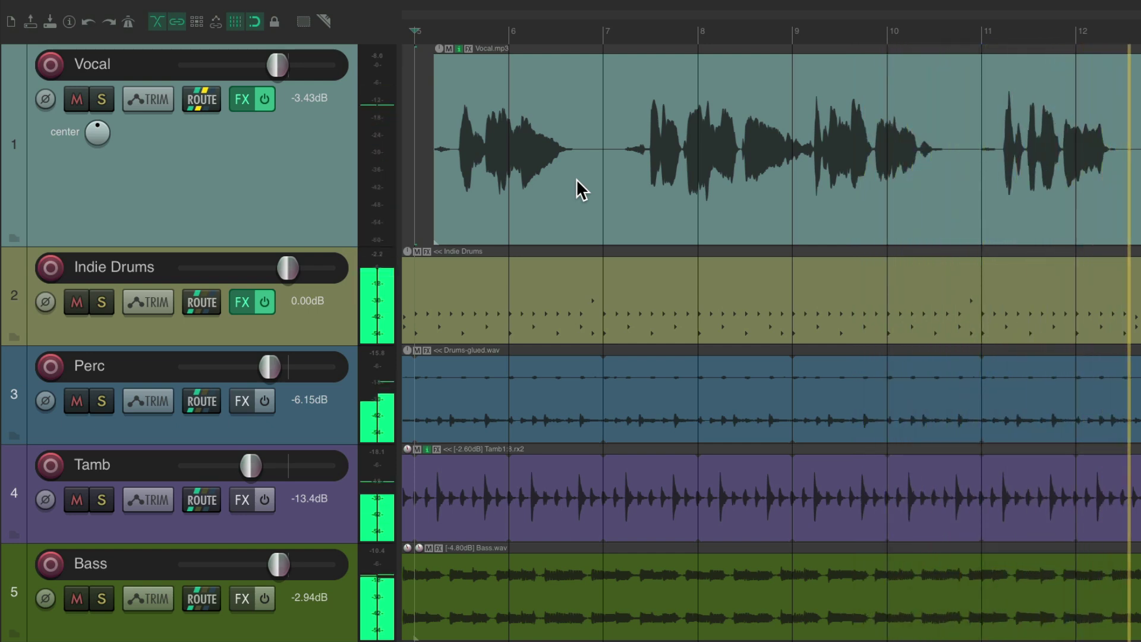
key(space)
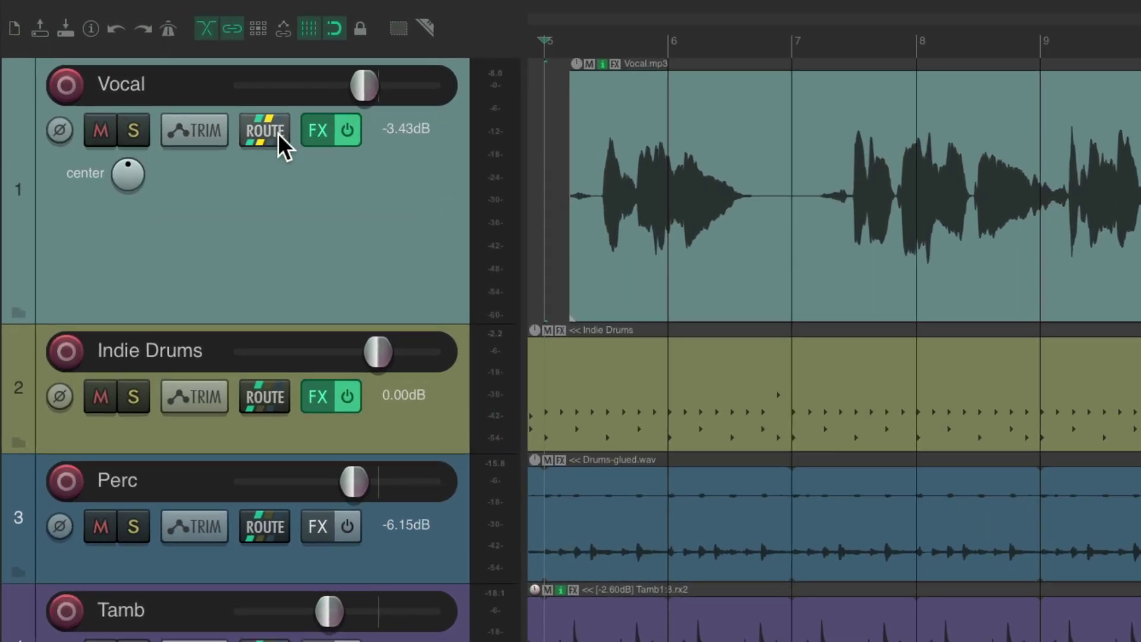
click(279, 134)
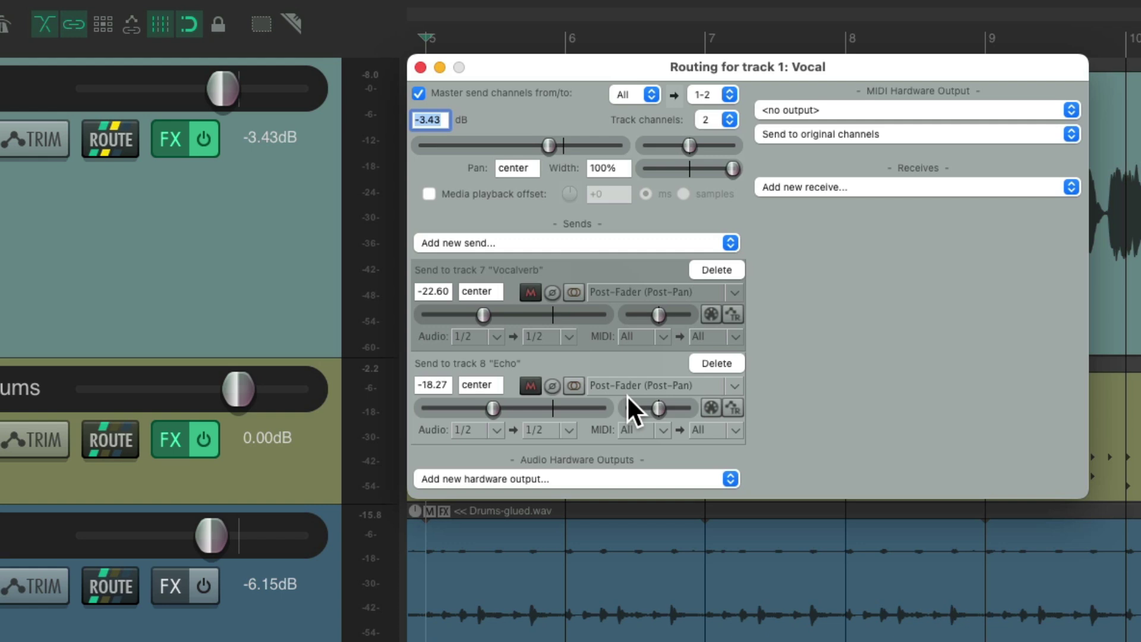
click(421, 67)
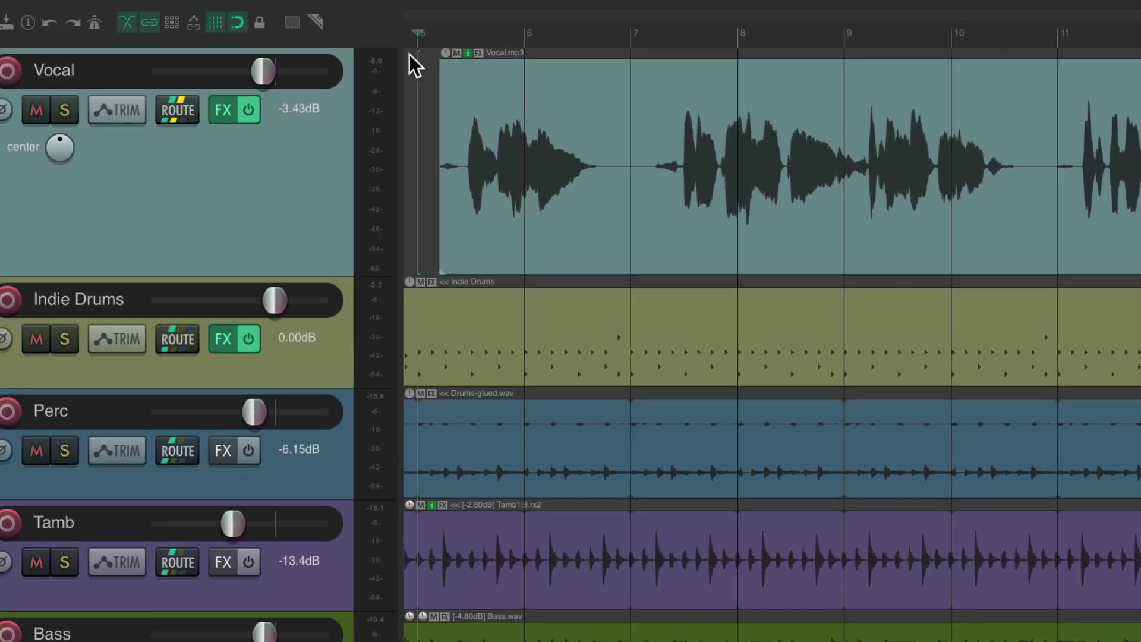
Insert a new track below Vocal and name it 'Long Delay'
click(259, 269)
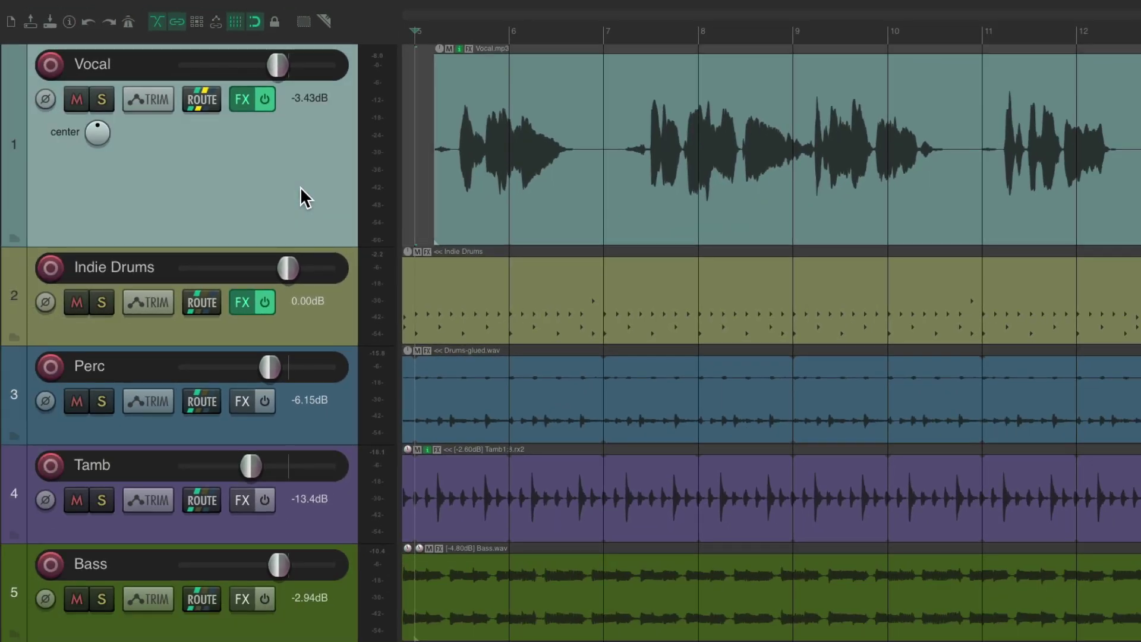
key(ctrl+t)
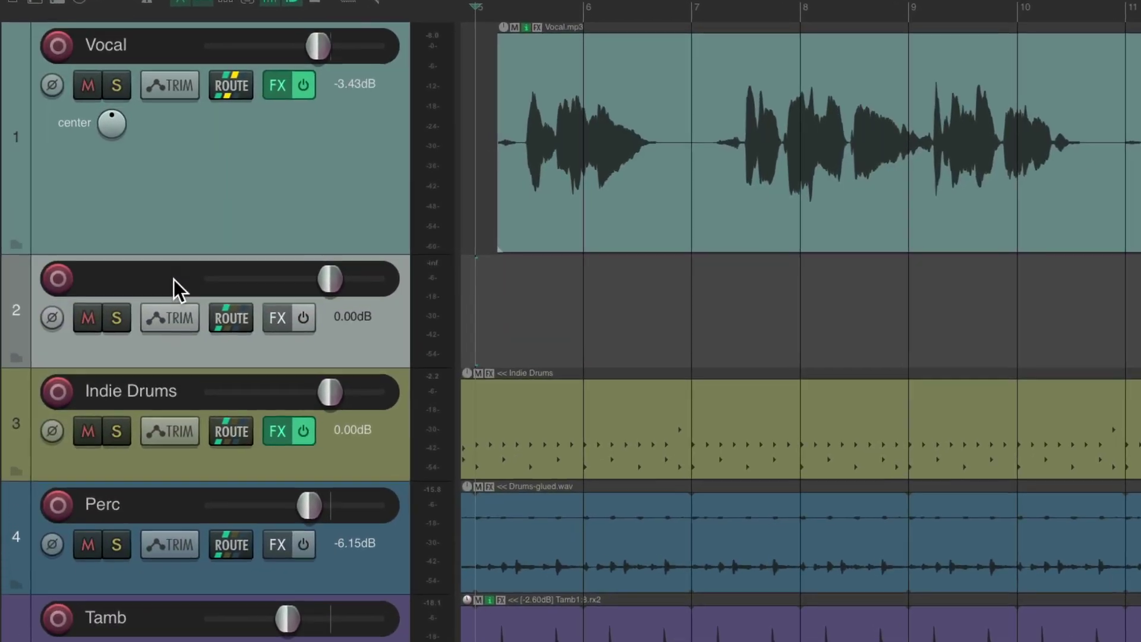
double_click(147, 273)
text(Long Delay)
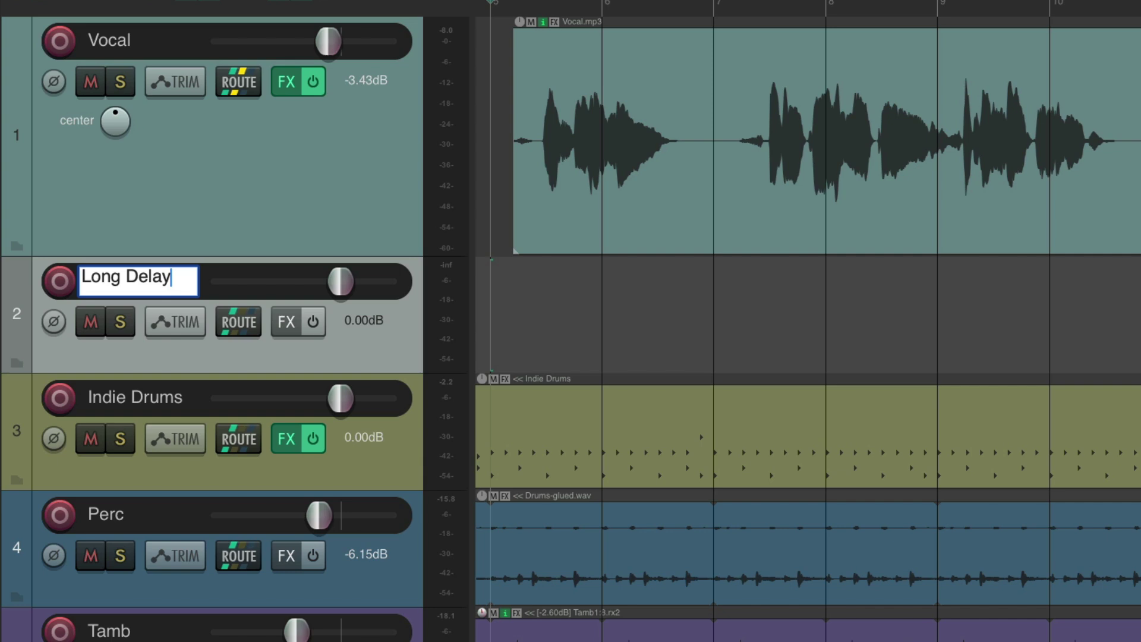
key(Return)
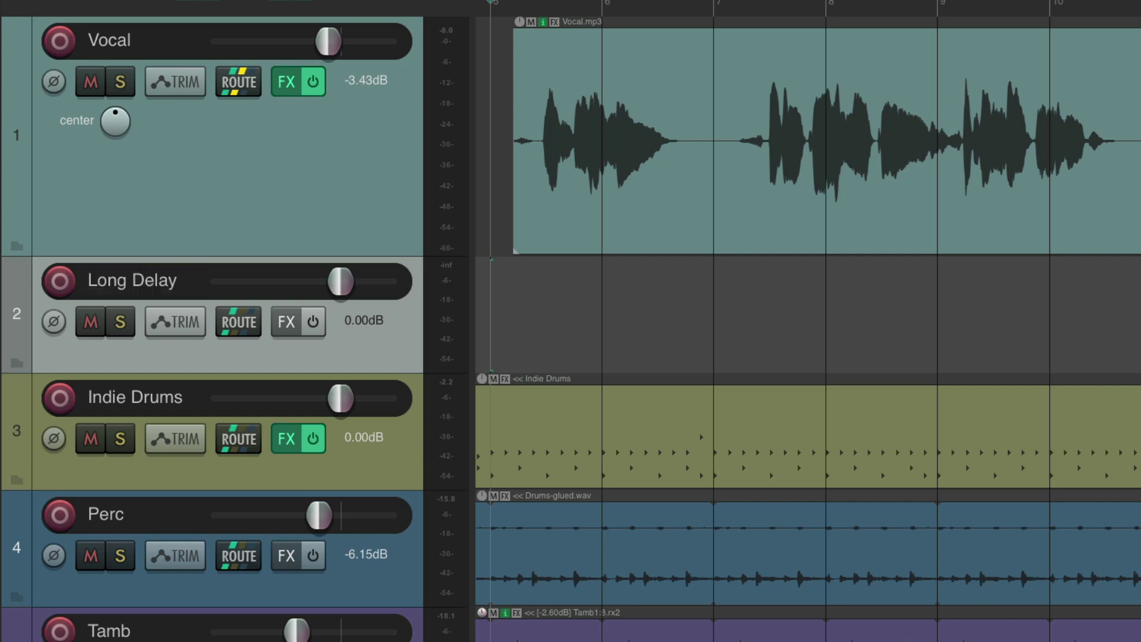
Load VST: ReaDelay (Cockos) onto Long Delay from the plugin list filtered by 'delay'
click(286, 323)
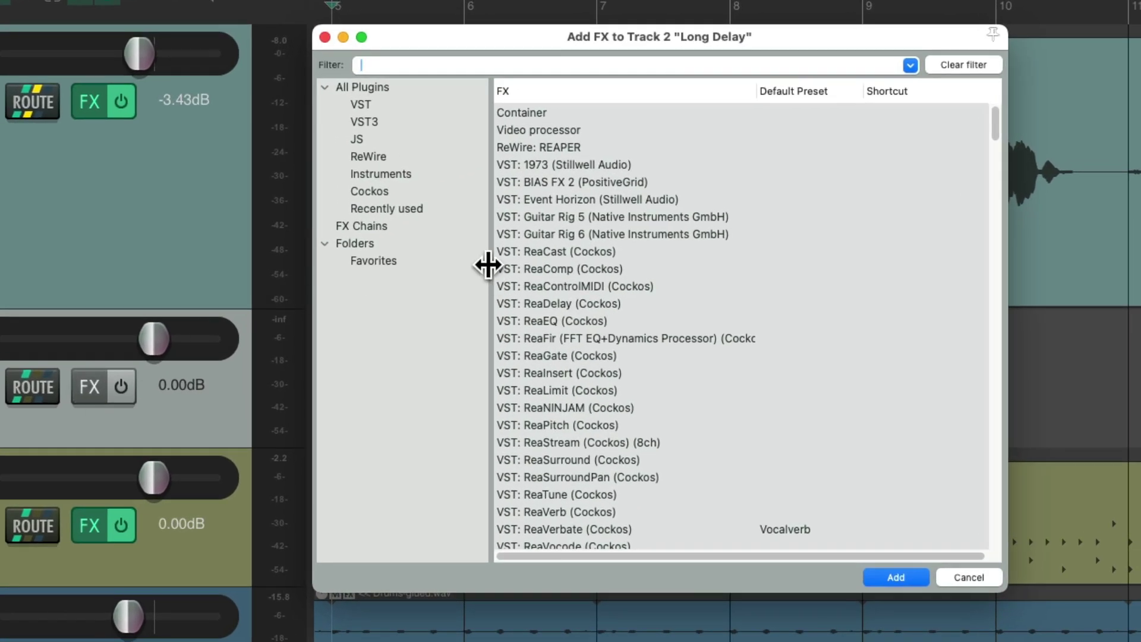
text(delay)
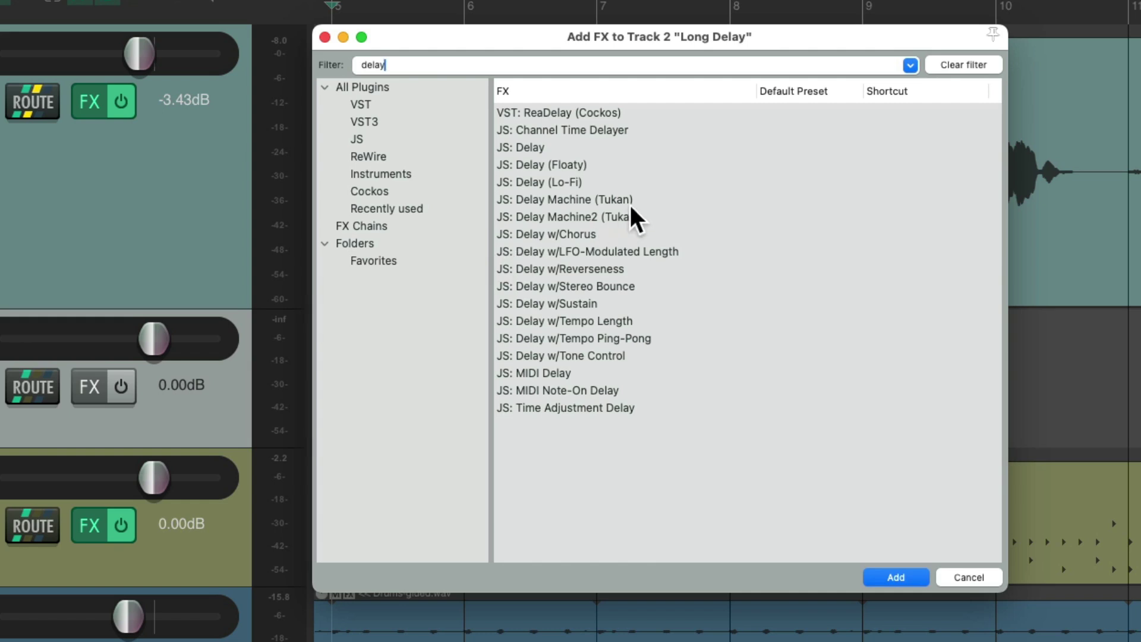
click(644, 108)
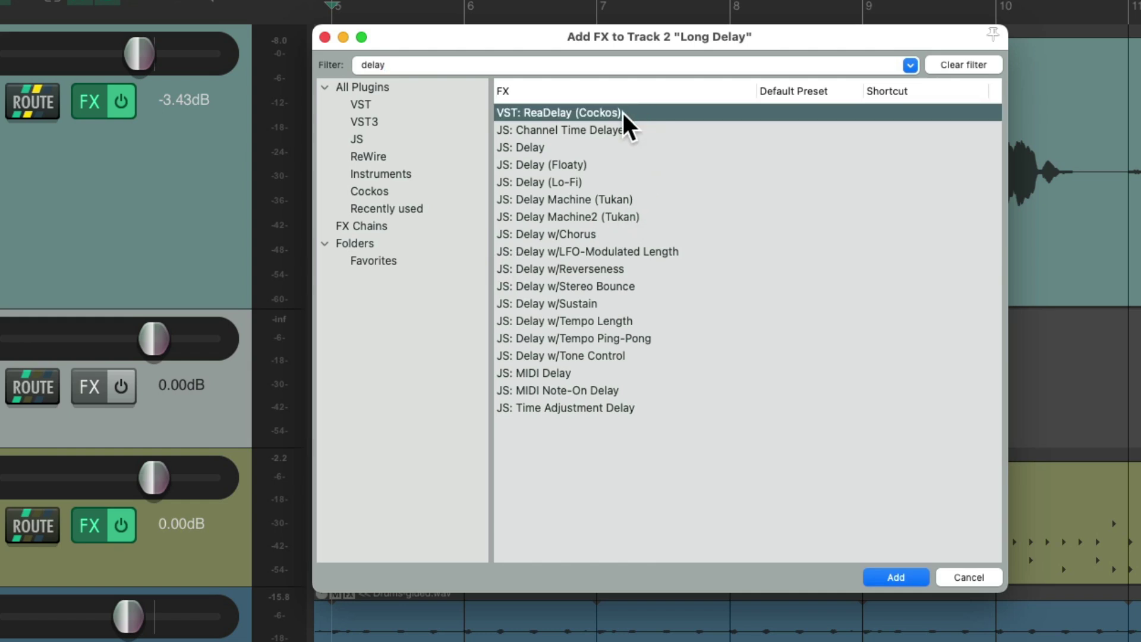
double_click(627, 116)
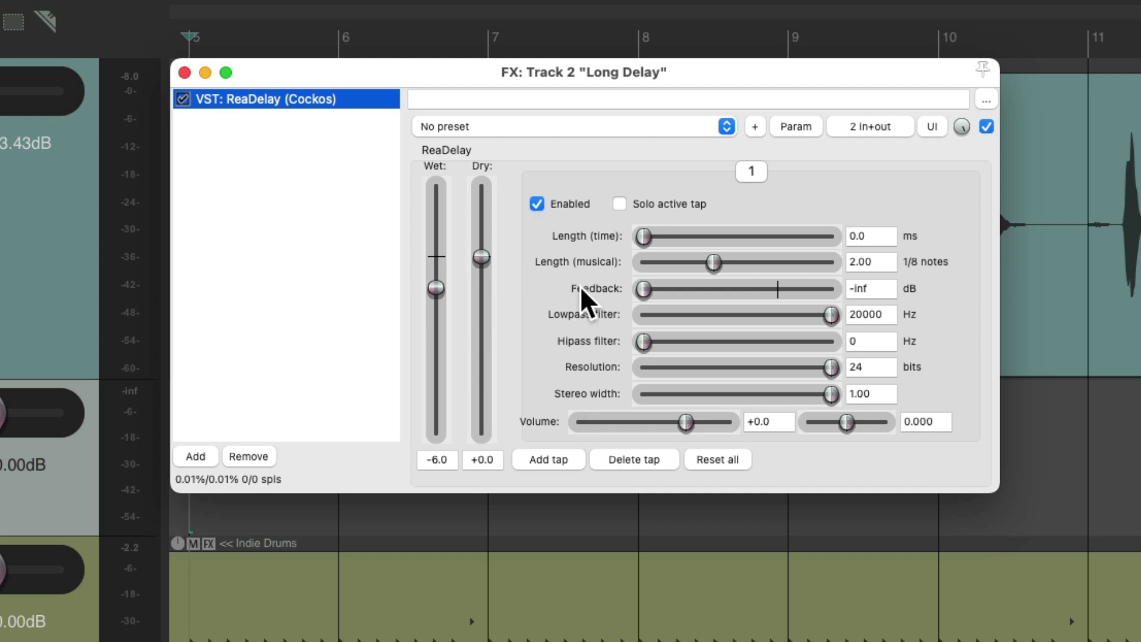
Set ReaDelay to dry -inf, length 4.00, feedback -4.2 dB and lowpass 3120 Hz, then close it
drag(481, 257, 491, 456)
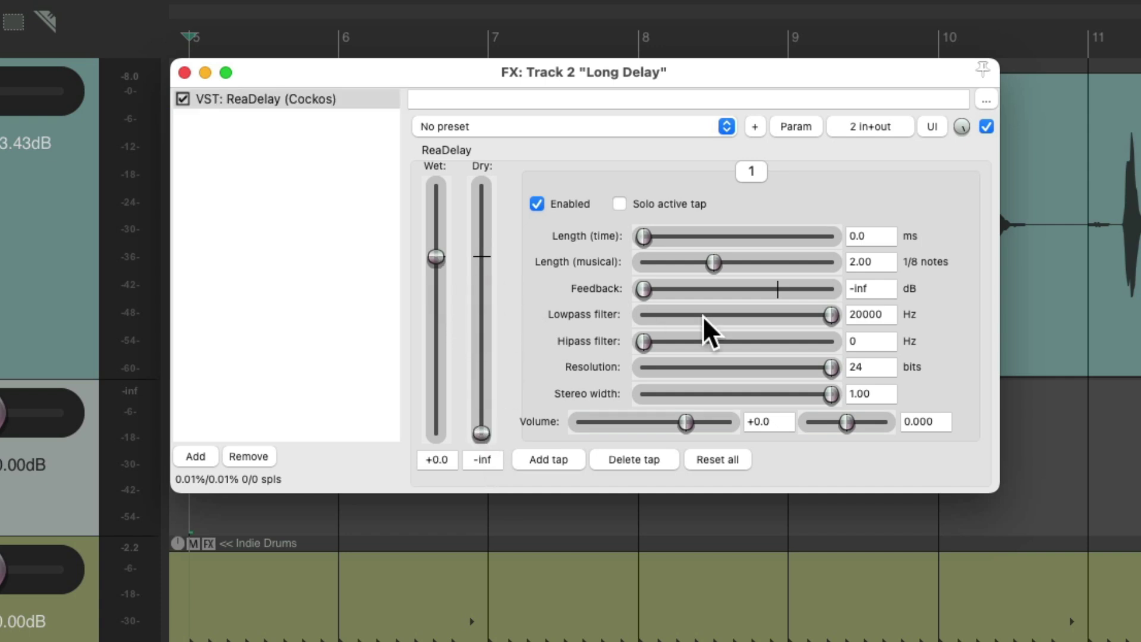
drag(720, 266, 728, 265)
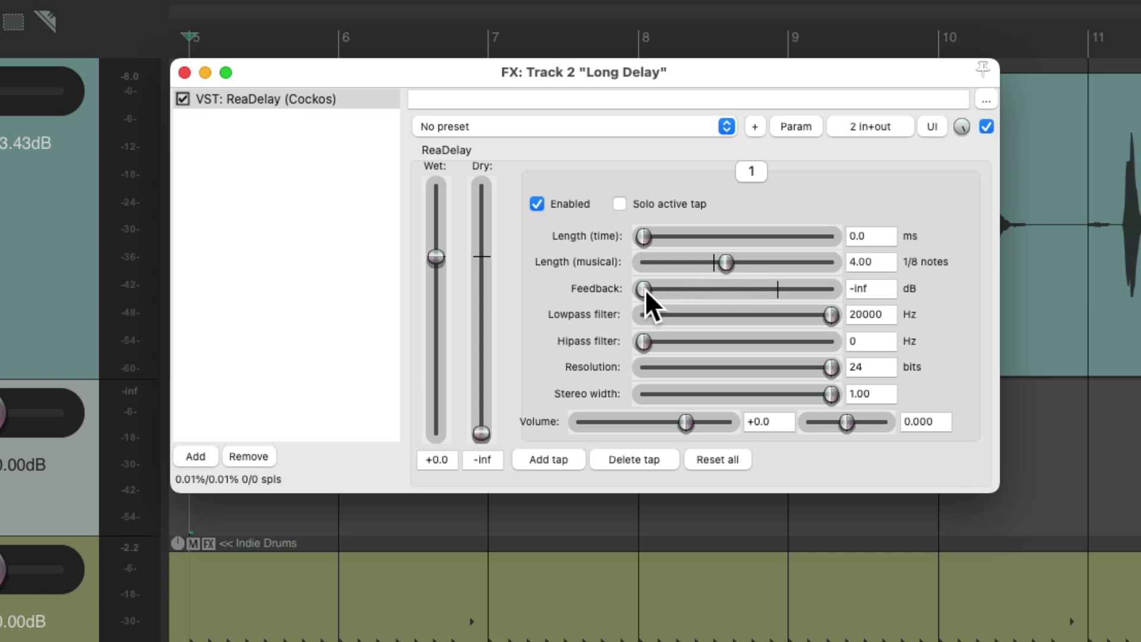
drag(644, 289, 761, 289)
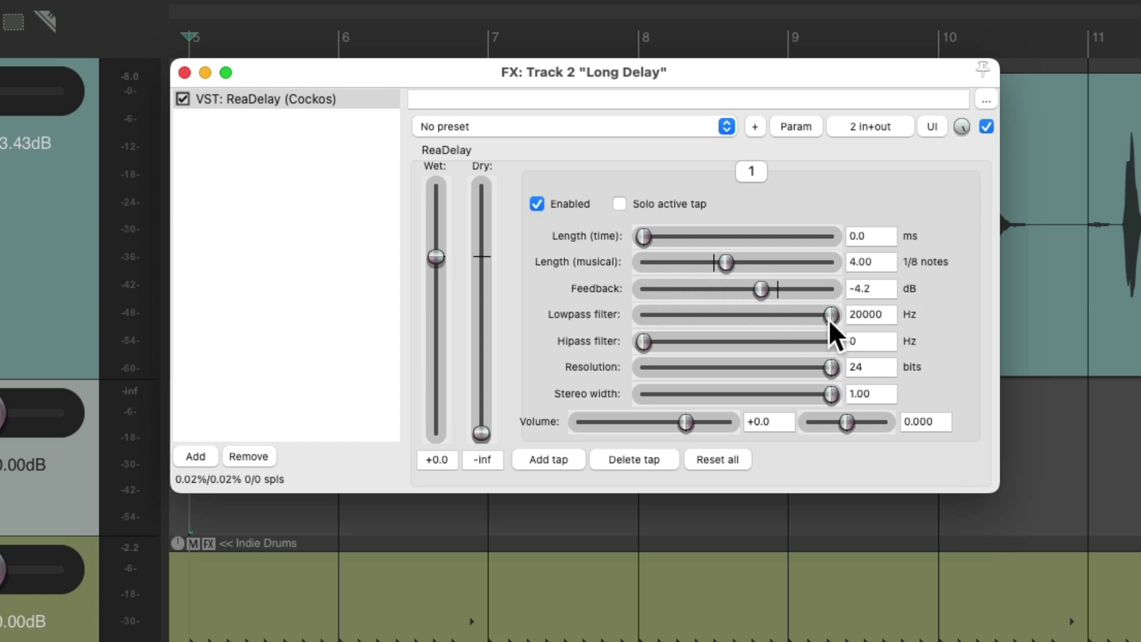
drag(830, 315, 717, 315)
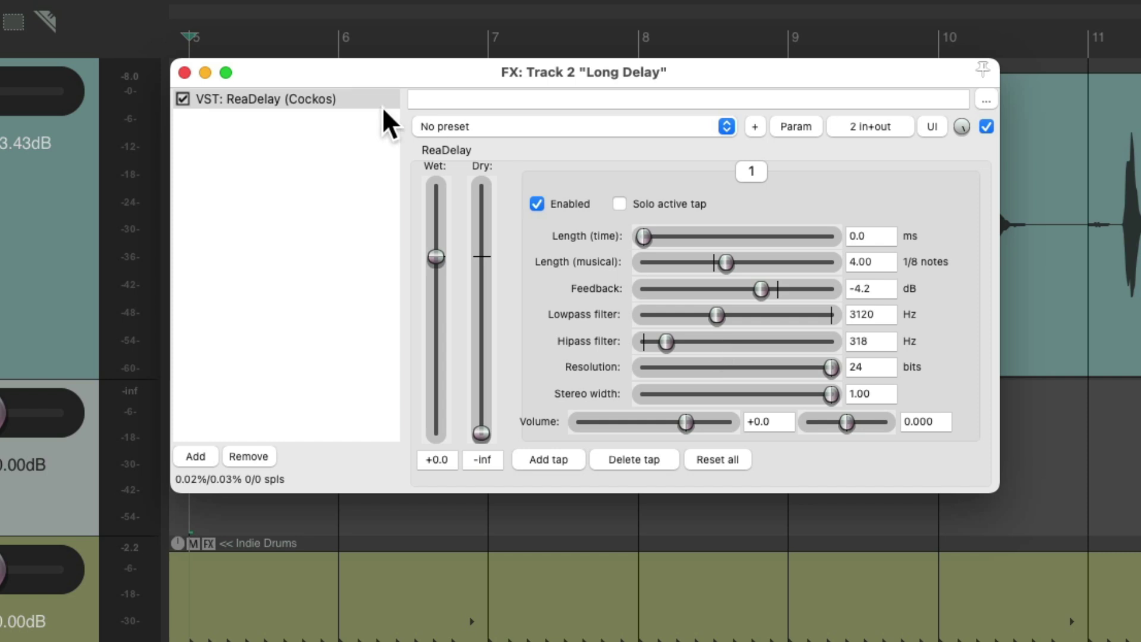
click(199, 73)
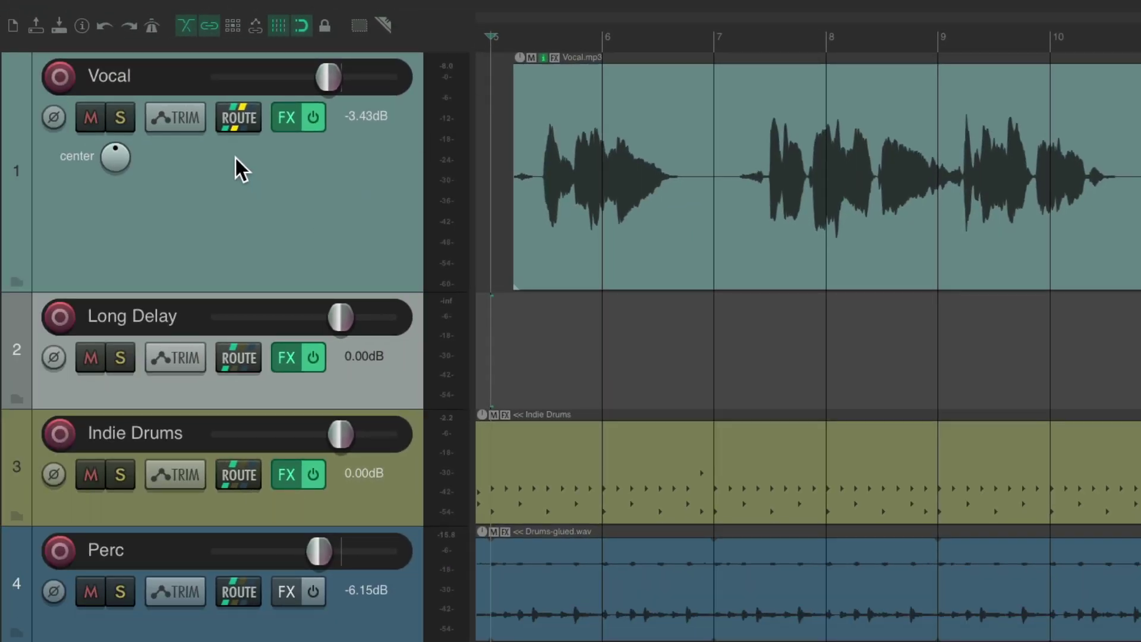
Add a send from Vocal to '2: Long Delay' at -8.64 dB and start playback
click(237, 118)
click(535, 243)
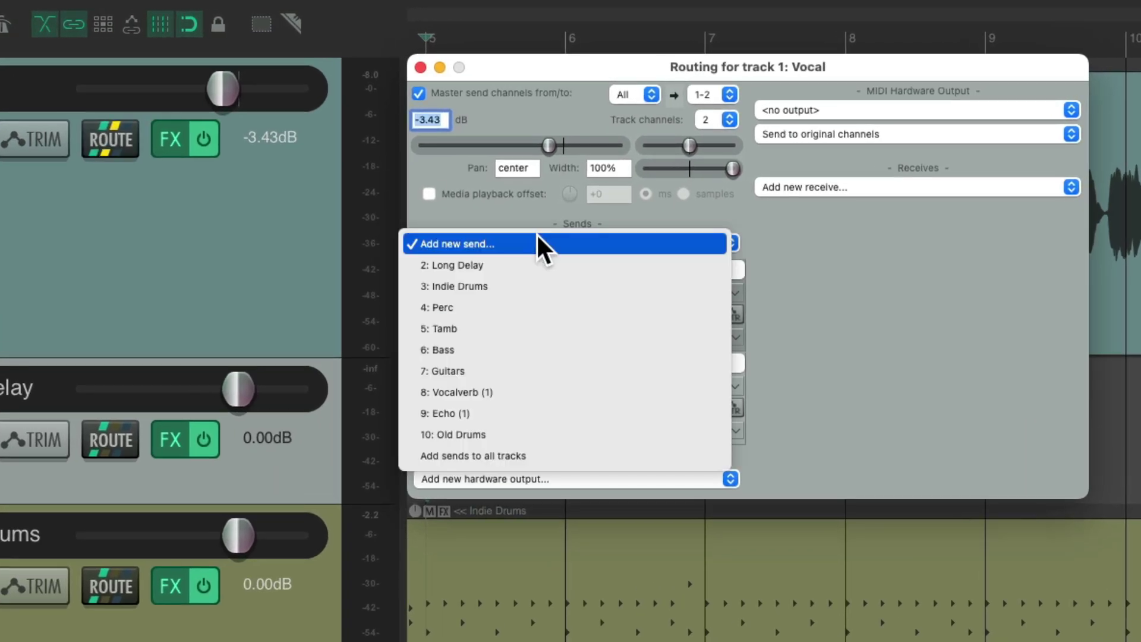
click(551, 261)
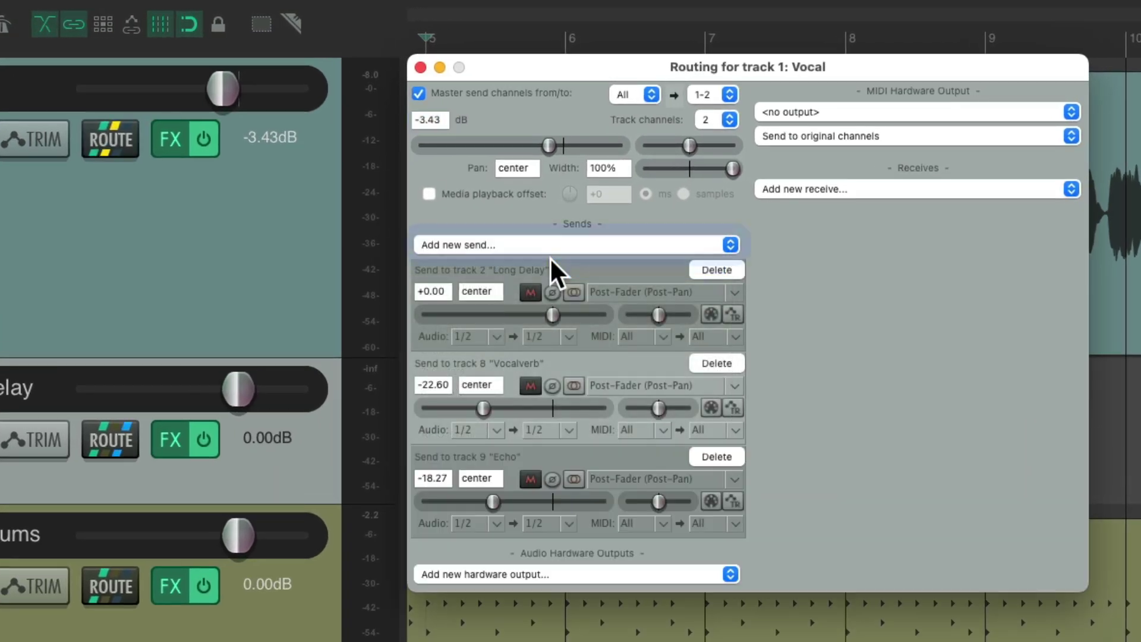
drag(550, 314, 520, 314)
key(space)
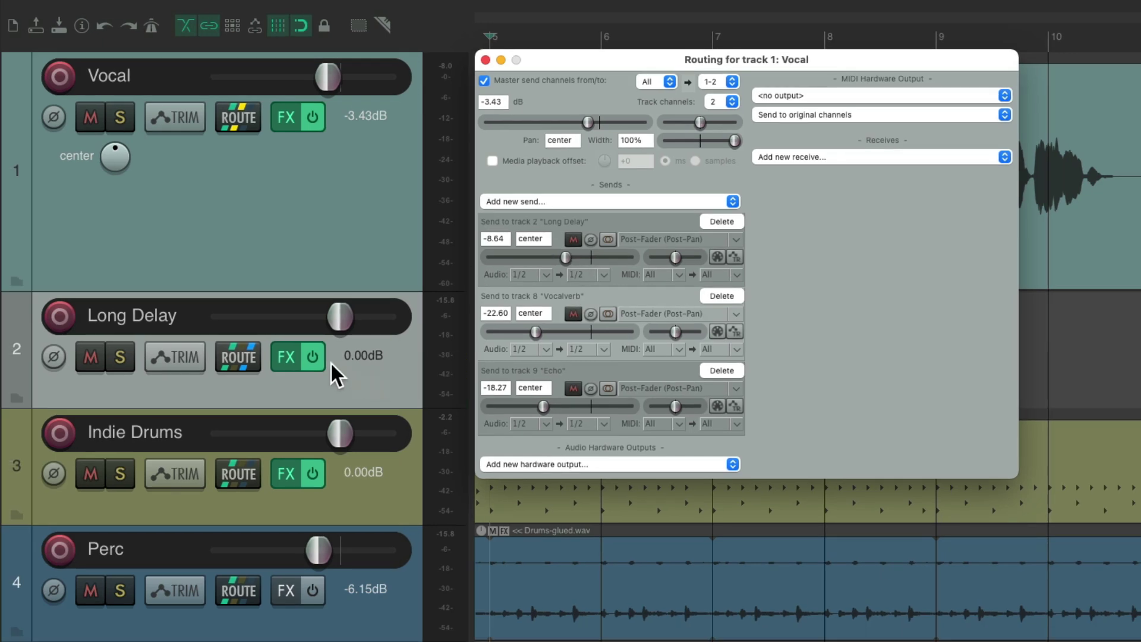
Add a Long Delay send to '8: Vocalverb' at -14.26 dB and close the routing window
click(233, 359)
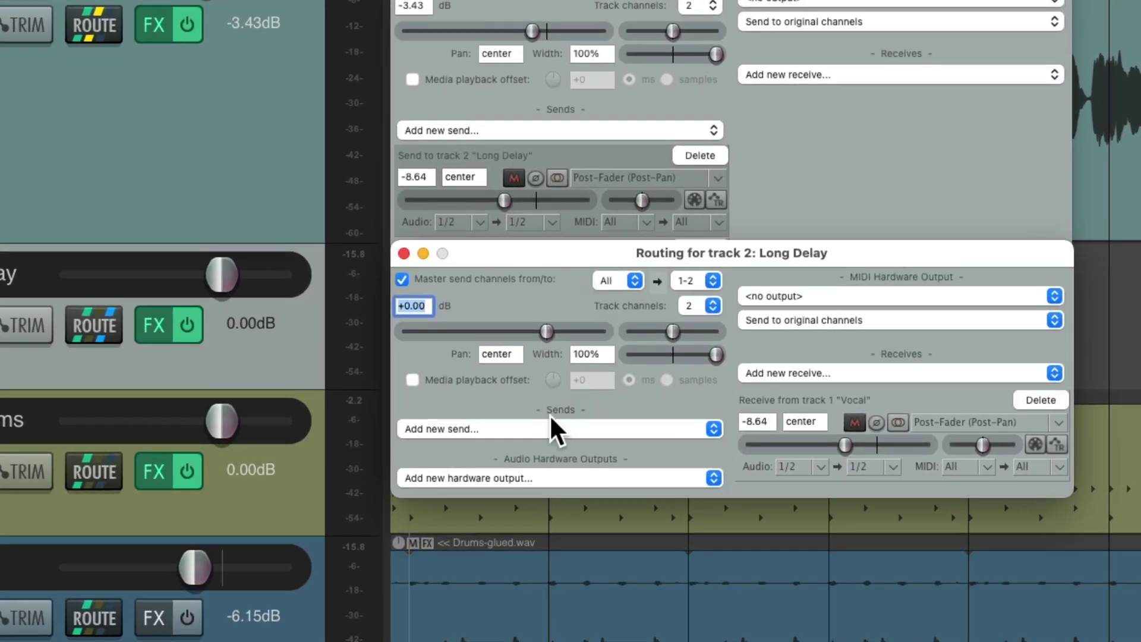
click(605, 441)
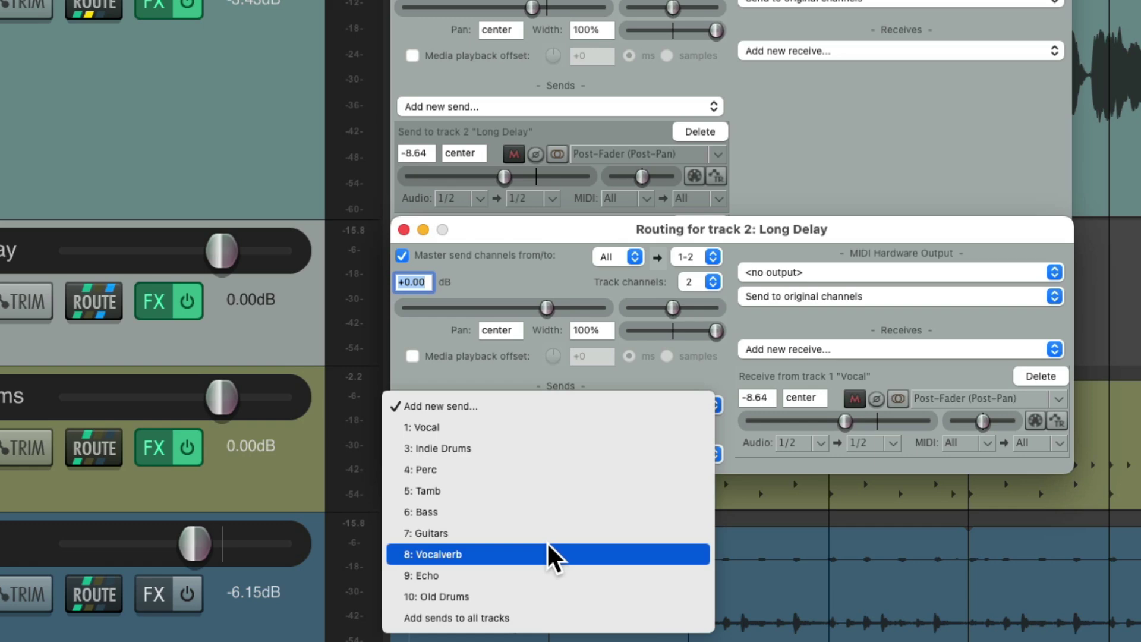
click(548, 575)
drag(535, 485, 487, 489)
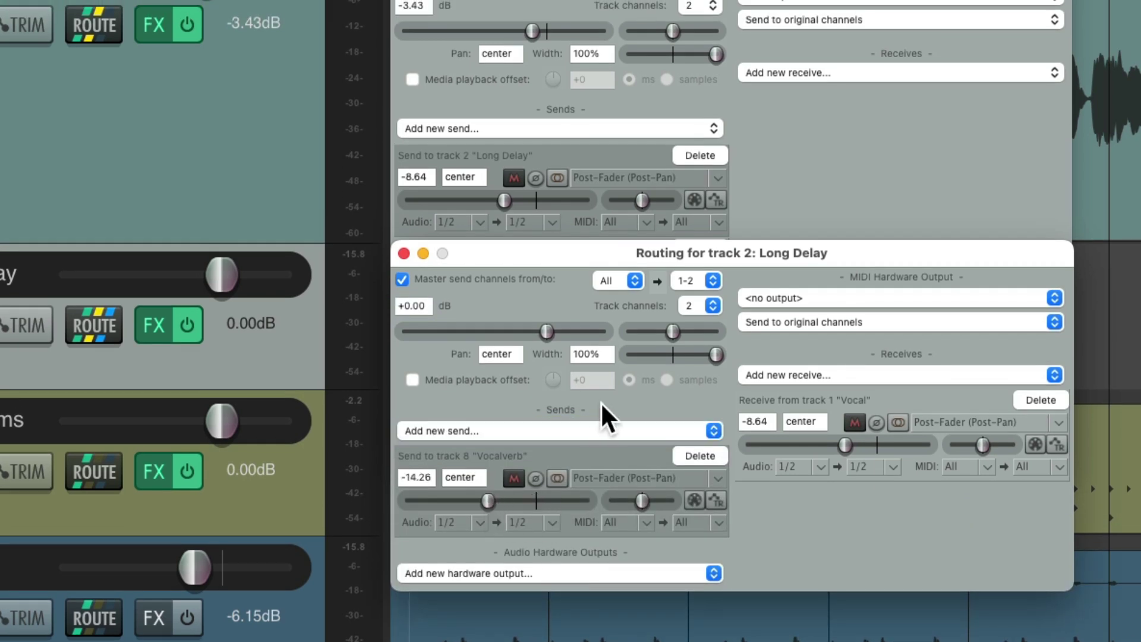
click(404, 252)
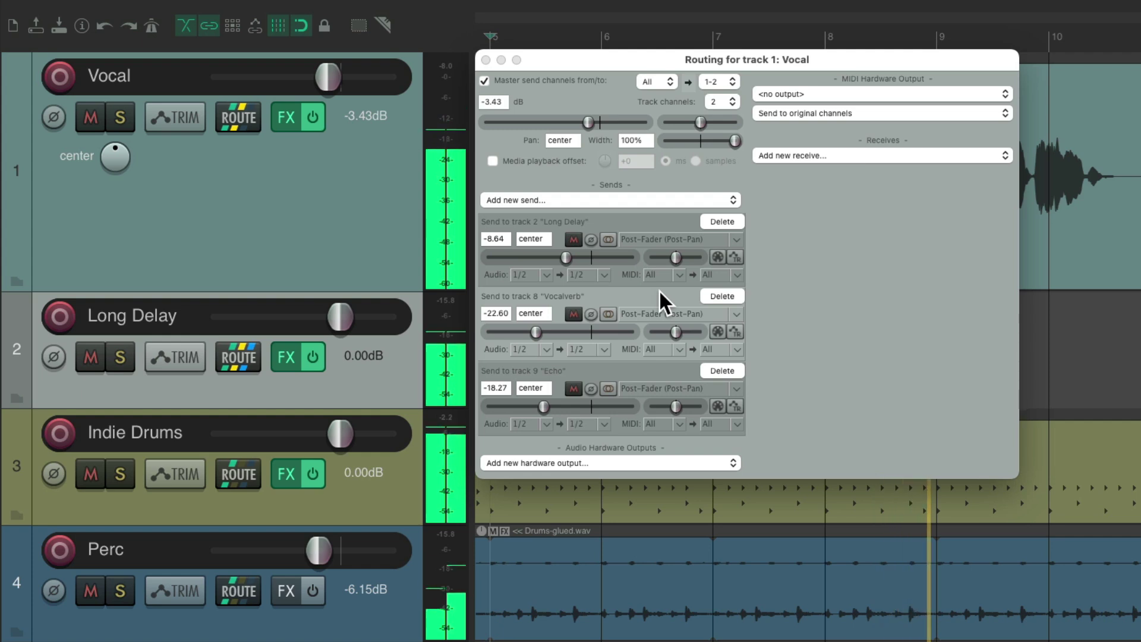
Stop the mix, leaving the Vocal routing window showing its Long Delay, Vocalverb and Echo sends
key(space)
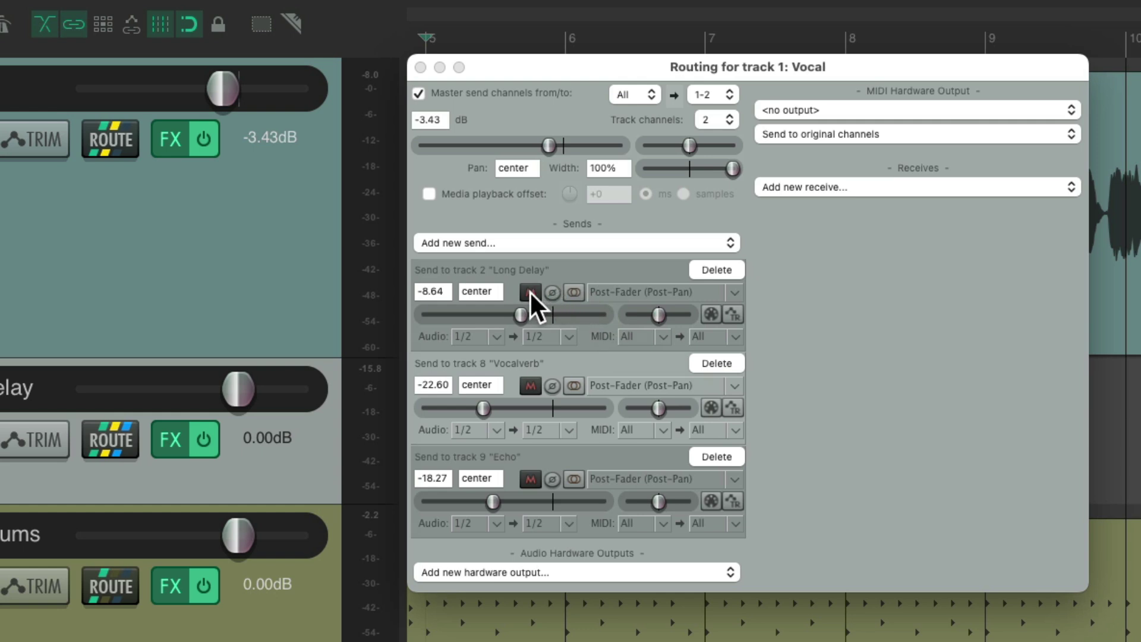
click(530, 290)
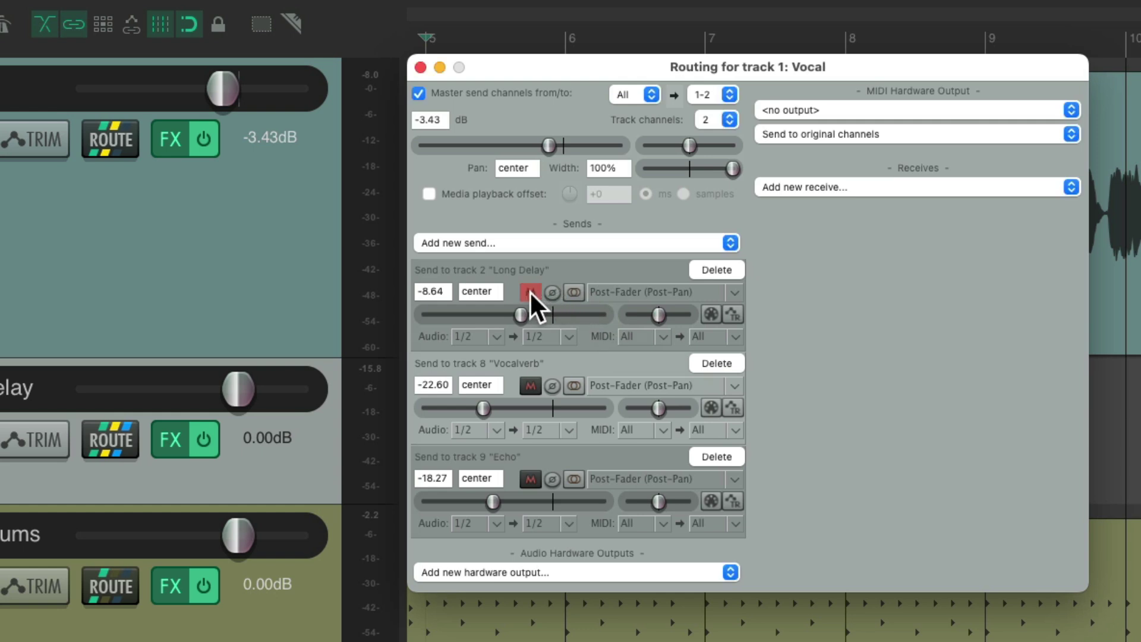
key(space)
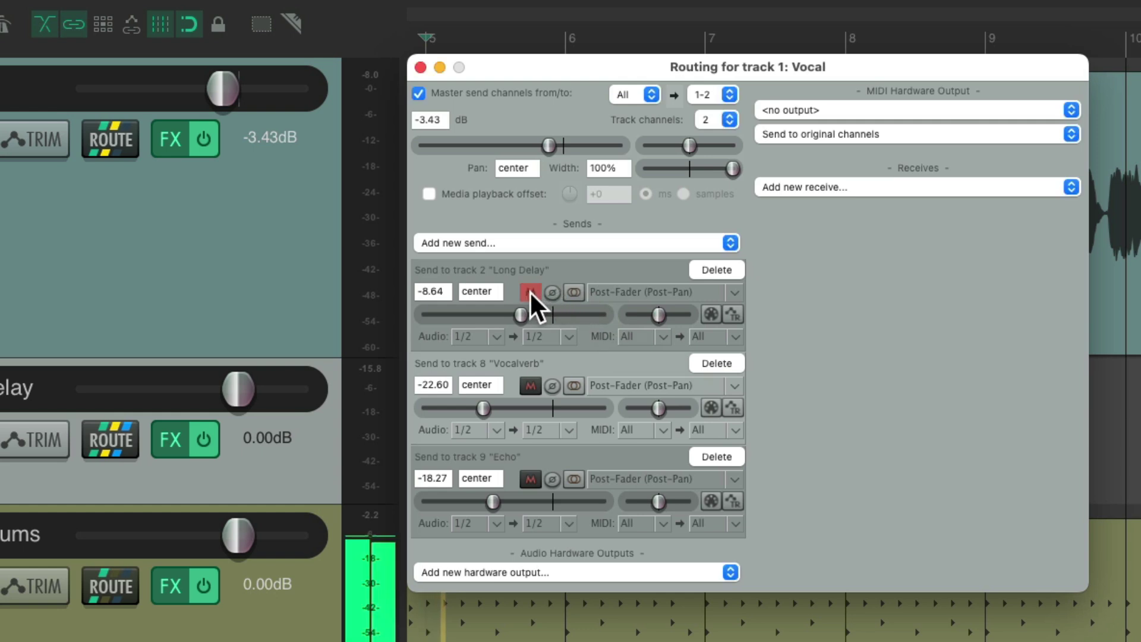
click(530, 291)
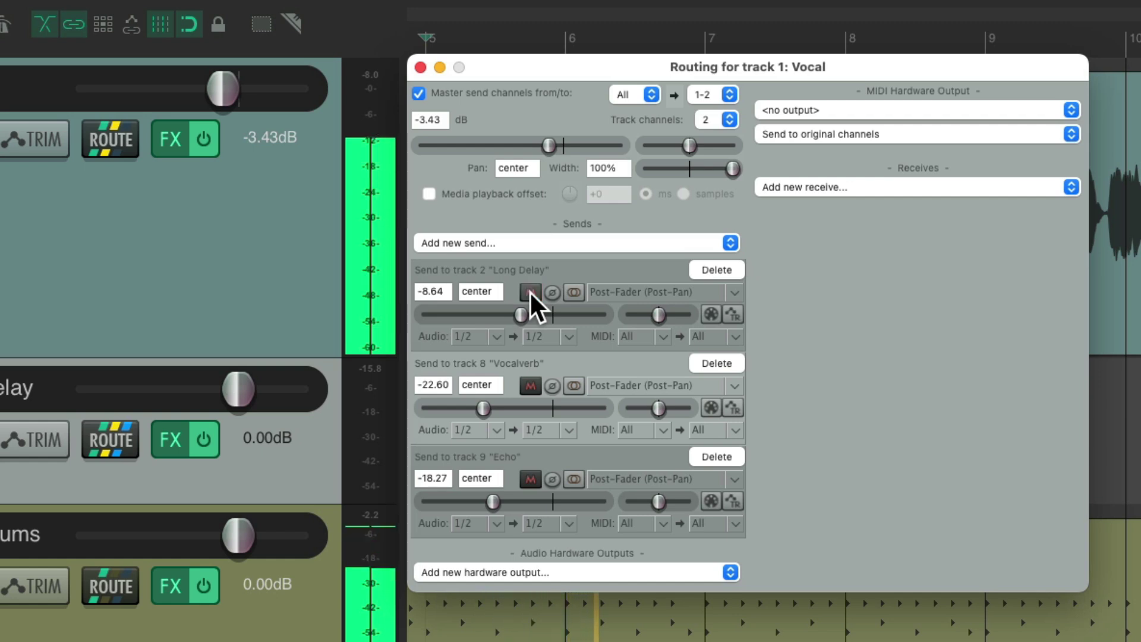
click(530, 291)
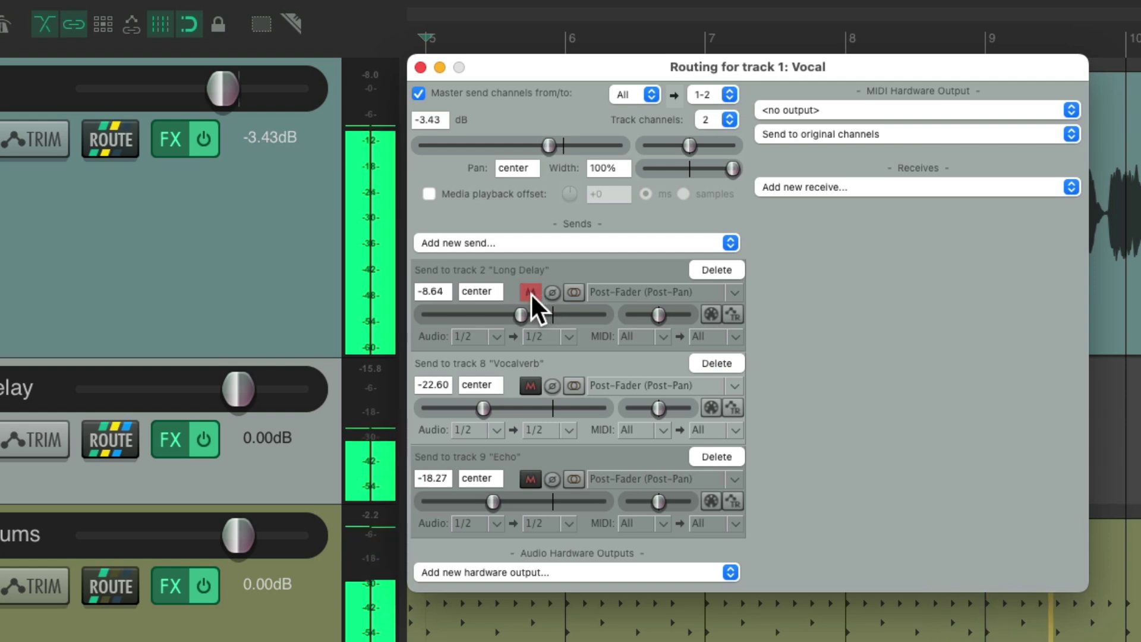
click(531, 291)
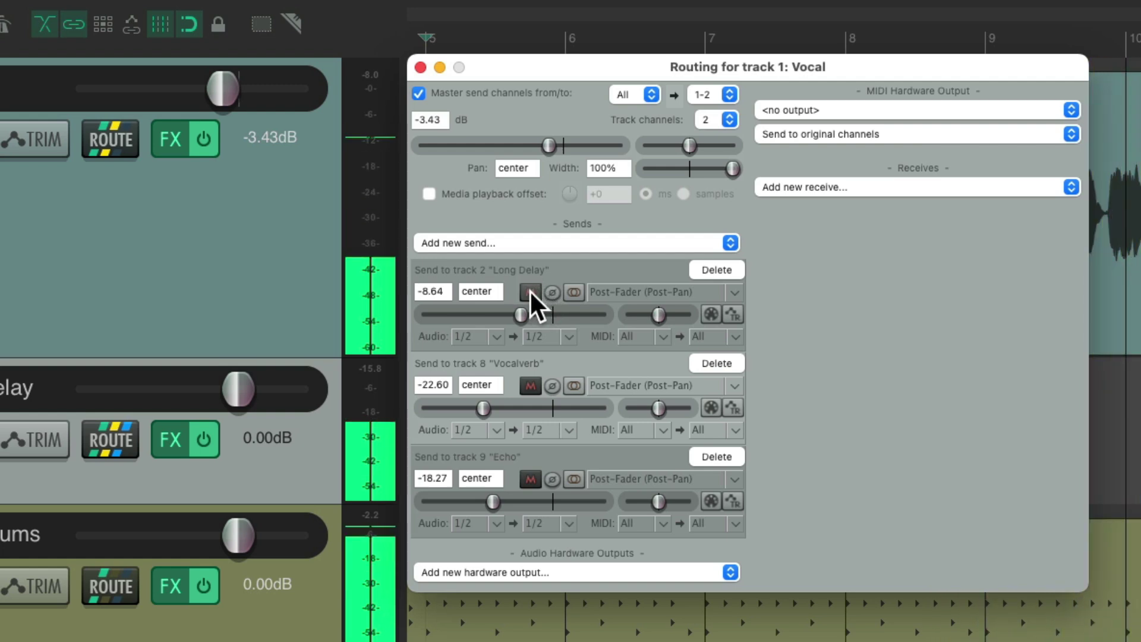
click(530, 290)
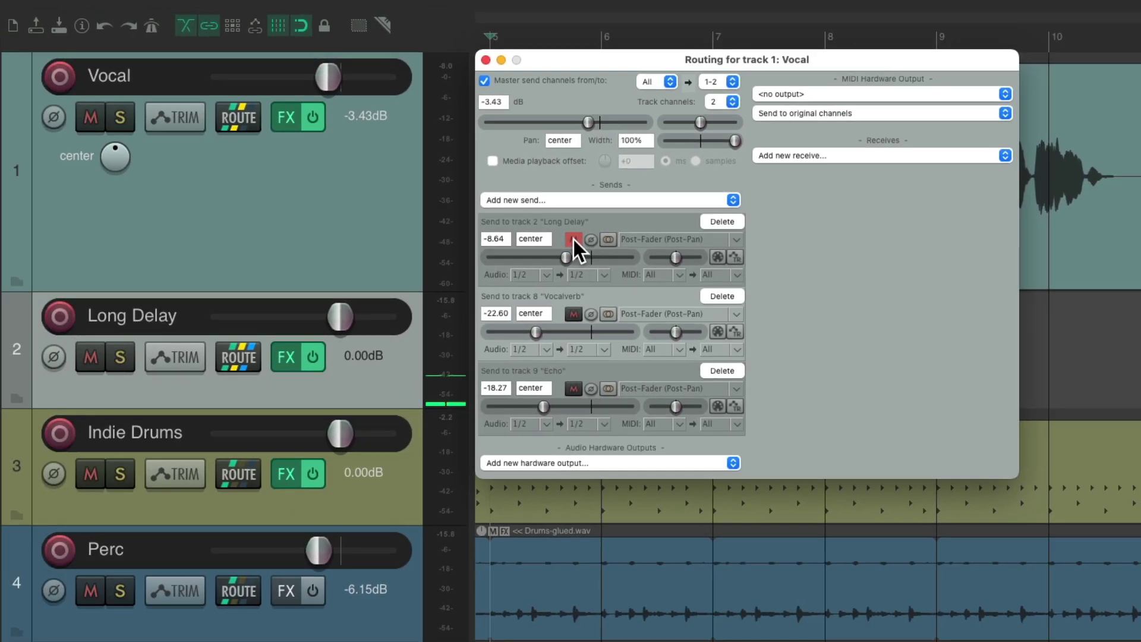
Switch the Vocal track's automation mode from Trim to Touch
click(188, 117)
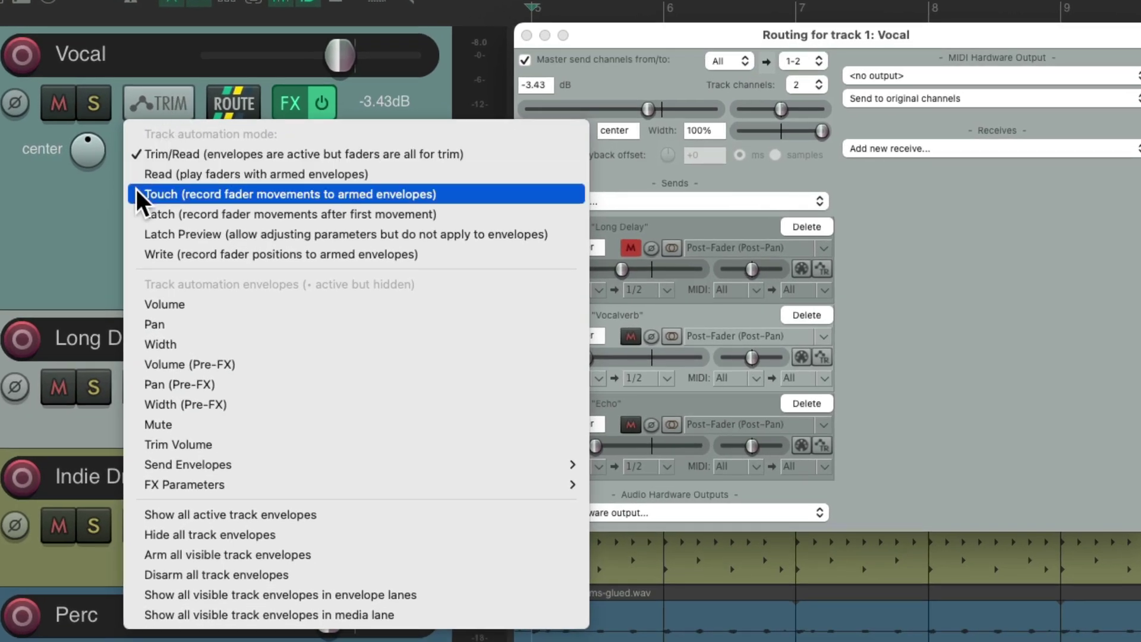
click(137, 194)
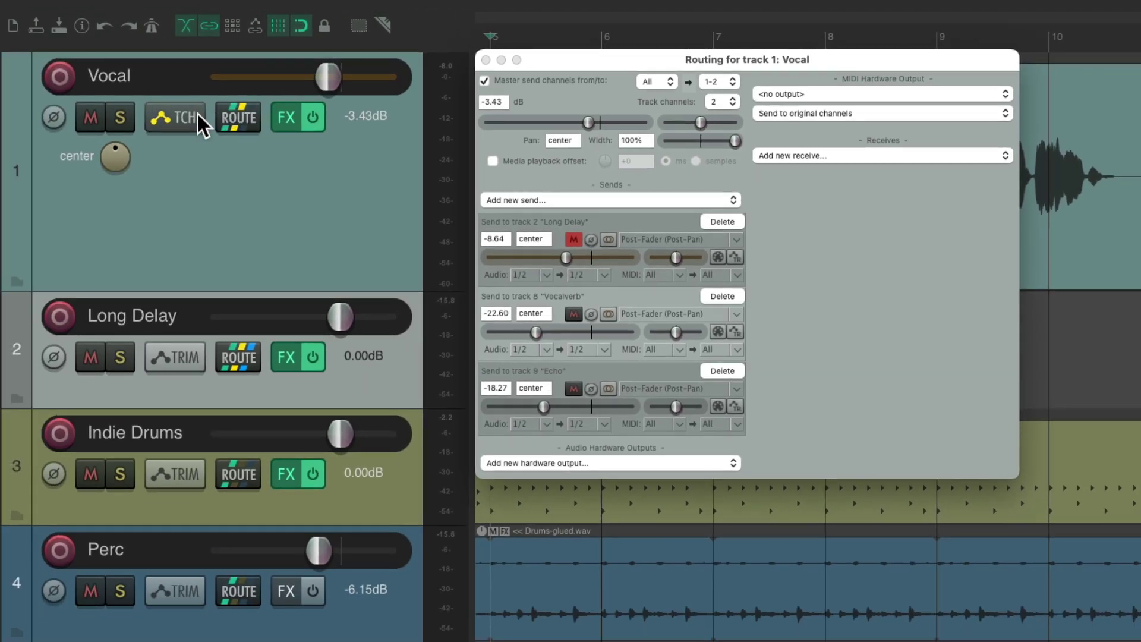
Make the Vocal's Track 2 'Long Delay' Send Mute envelope active, visible and armed
click(181, 120)
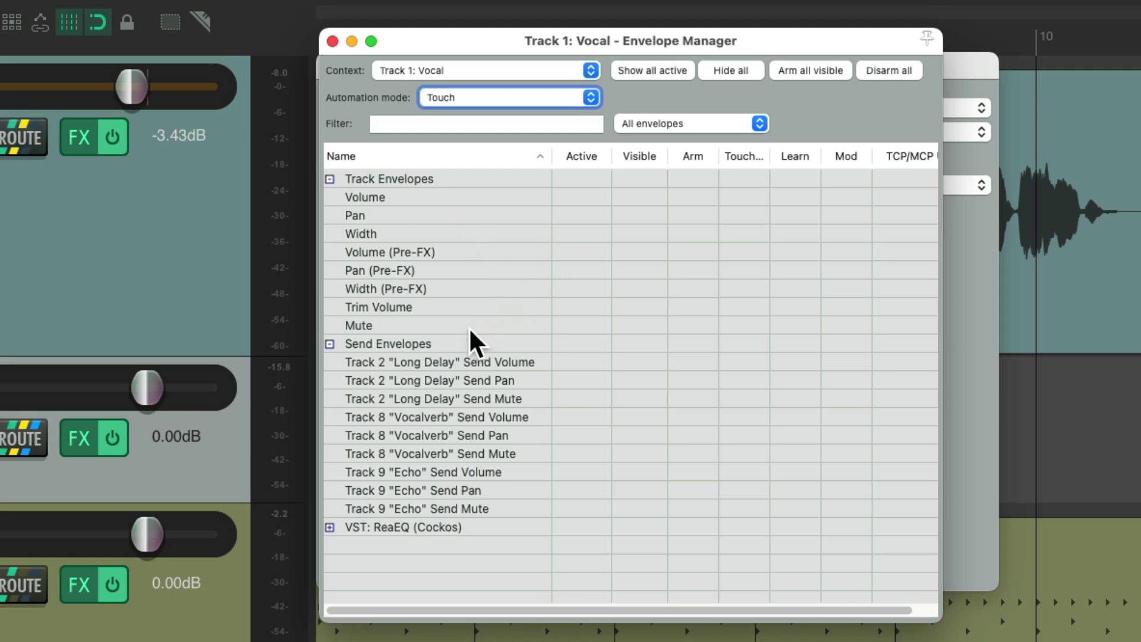
click(572, 399)
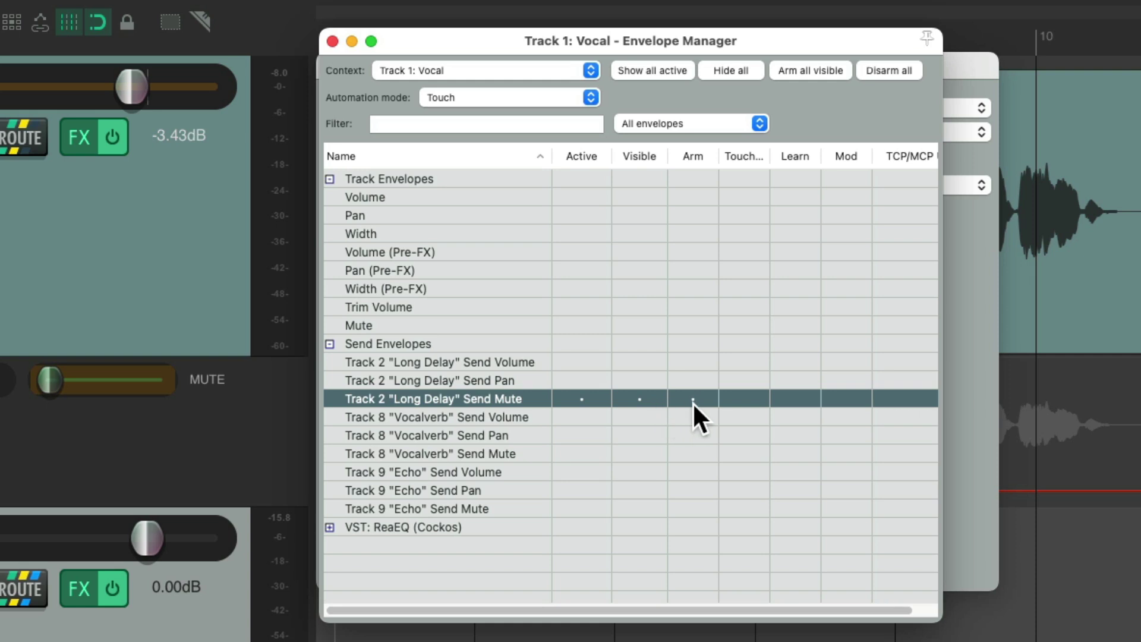
key(Escape)
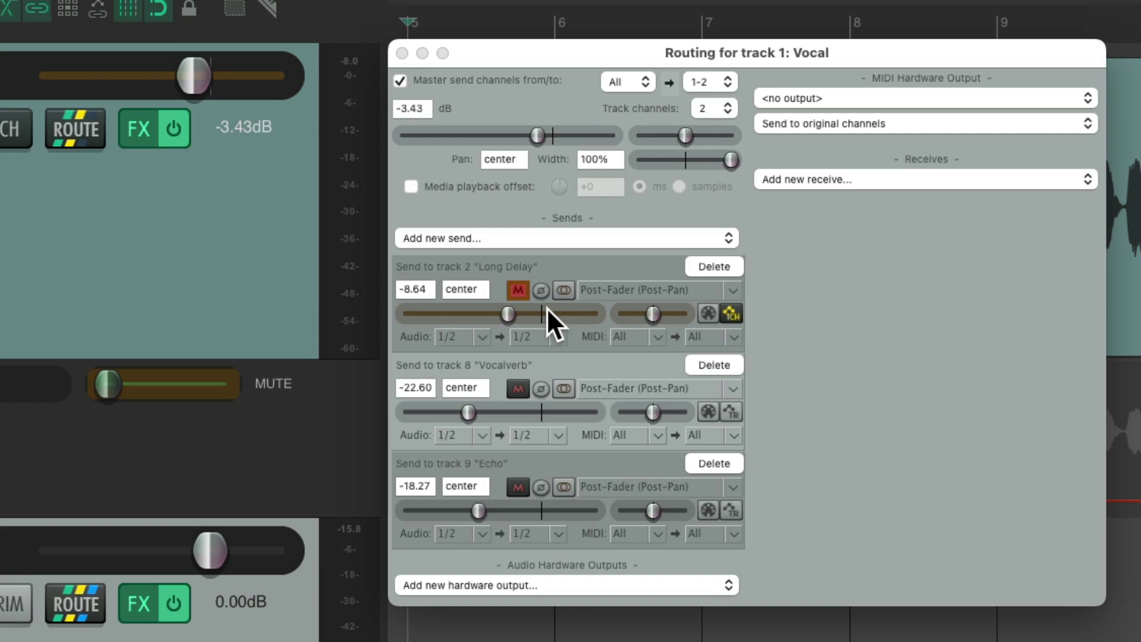
During playback, toggle the Long Delay send mute to write unmute/mute switches around three phrases
click(519, 291)
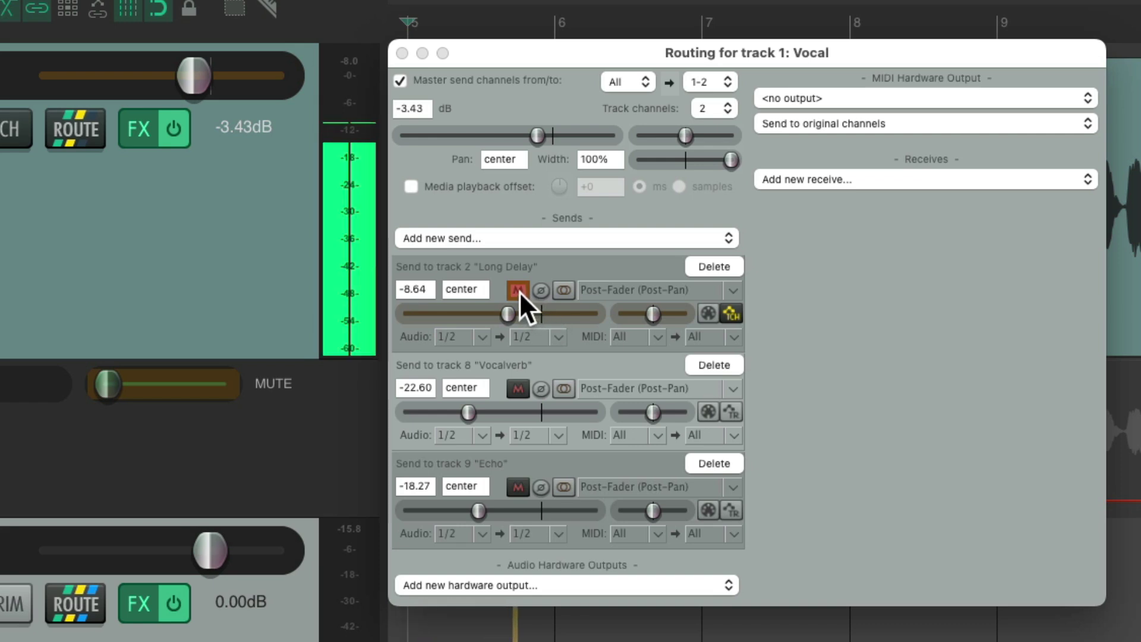
click(518, 290)
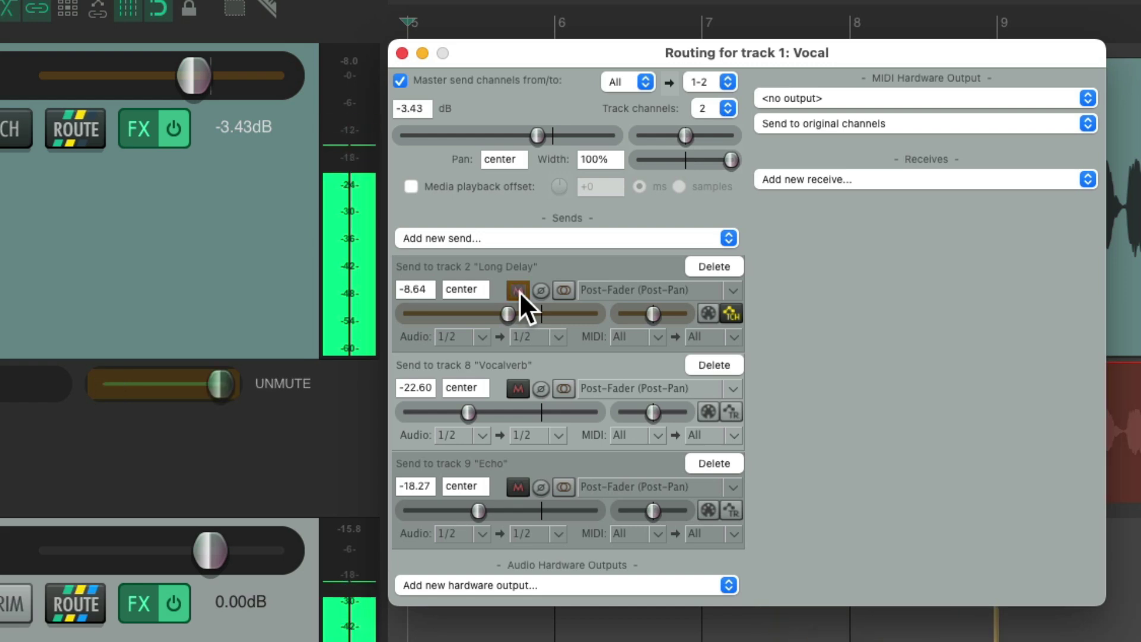
click(519, 292)
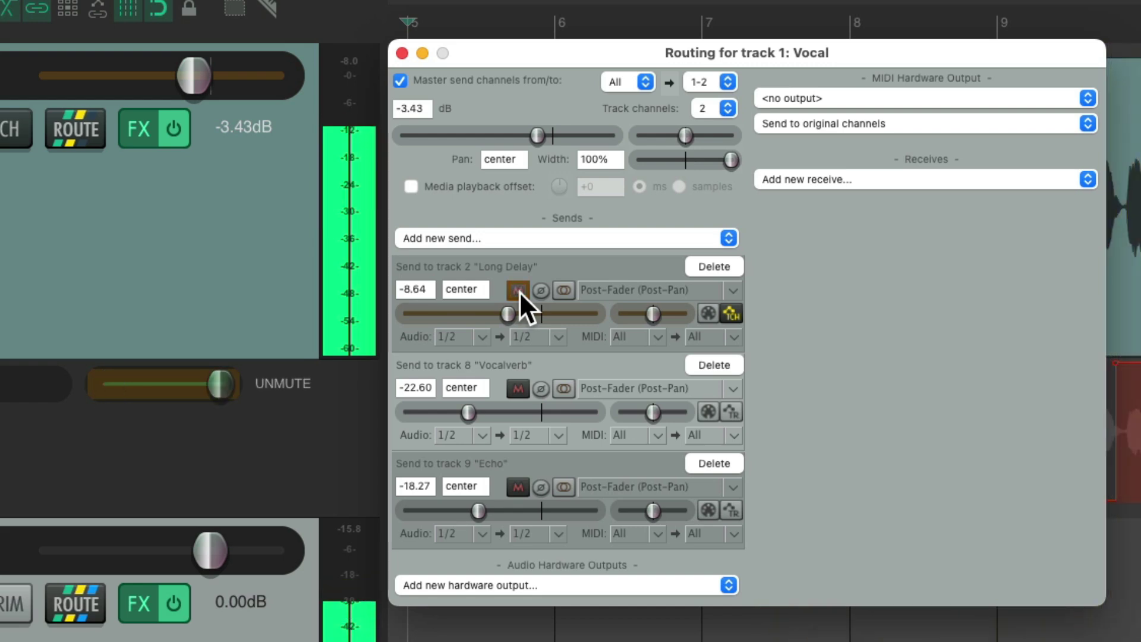
click(519, 292)
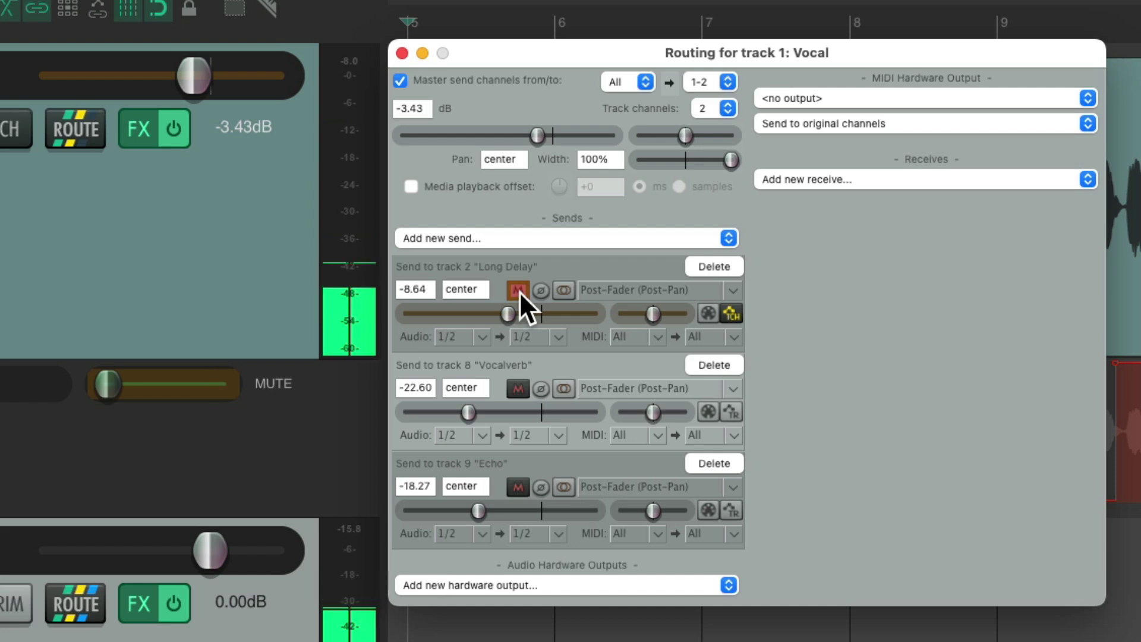
click(519, 292)
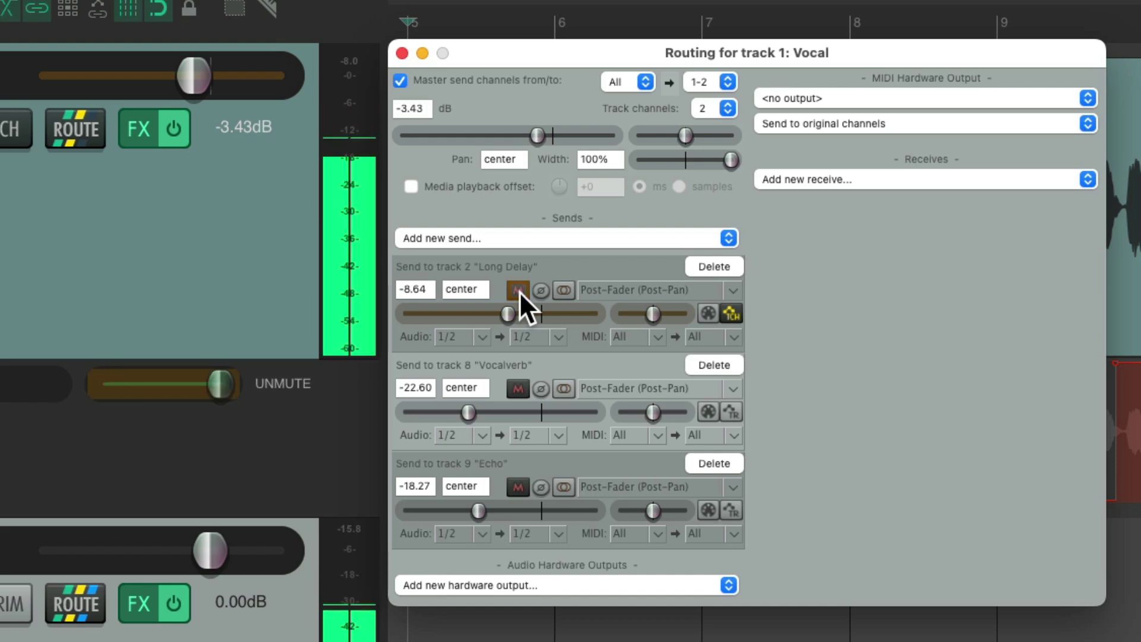
click(520, 292)
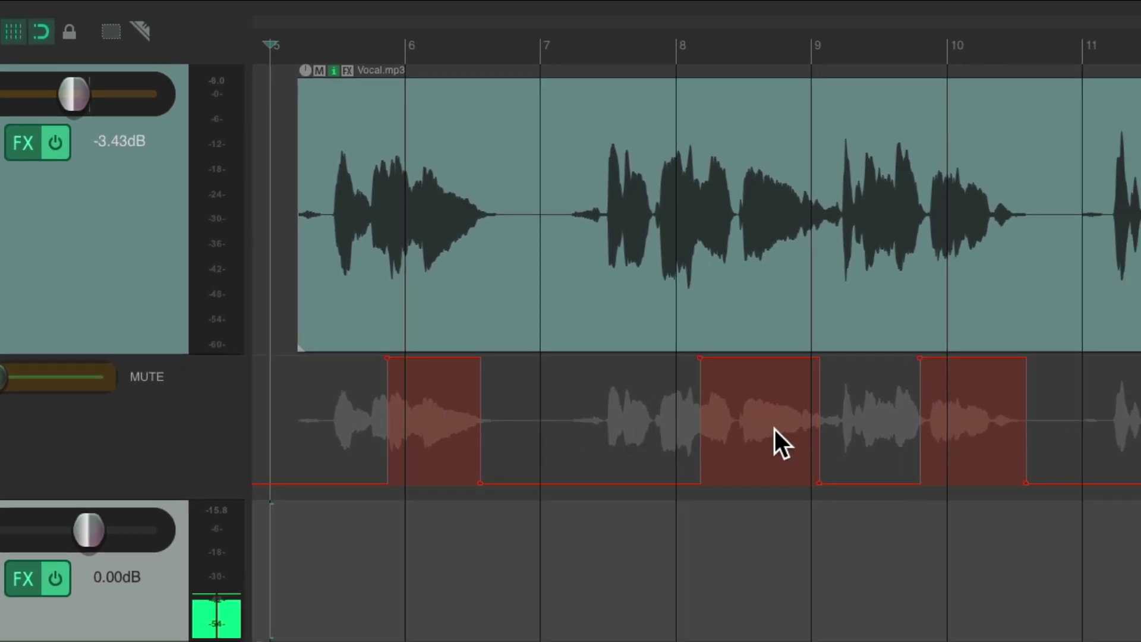
mouse_move(384, 355)
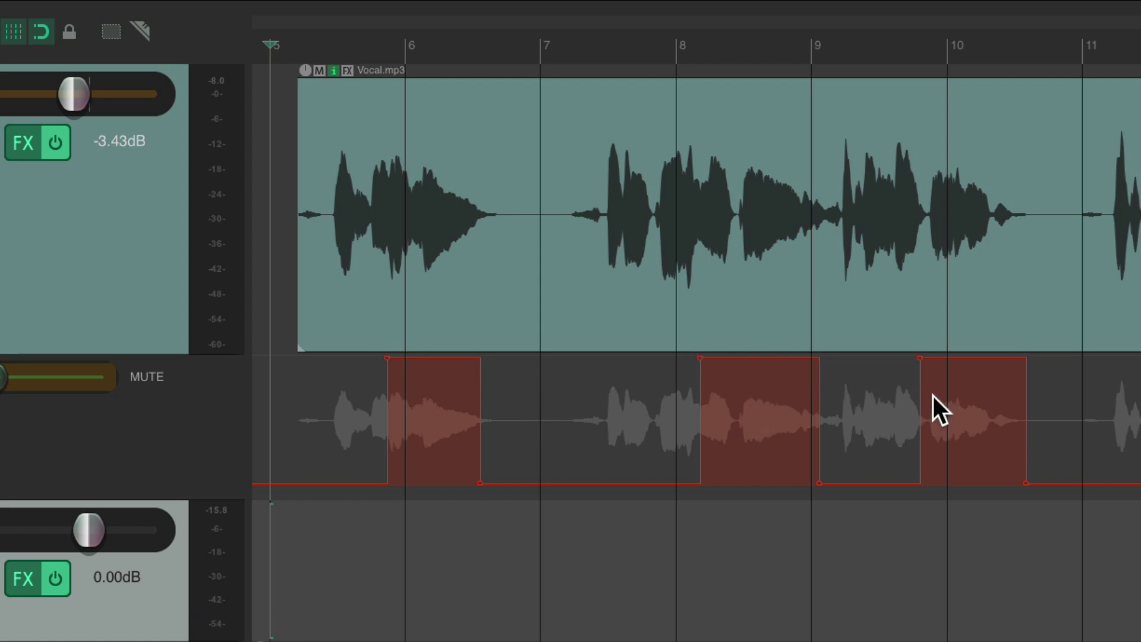
scroll(402, 452, up, 5)
scroll(402, 452, up, 2)
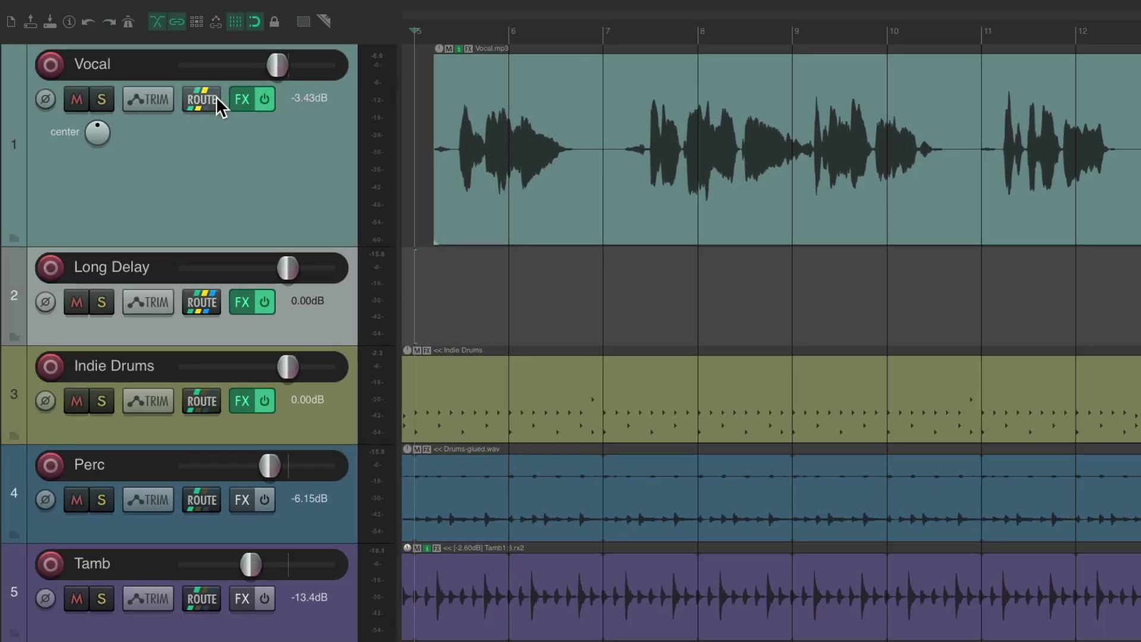
In Touch mode, drag the Vocal's Long Delay send fader to write its send-volume envelope
click(216, 96)
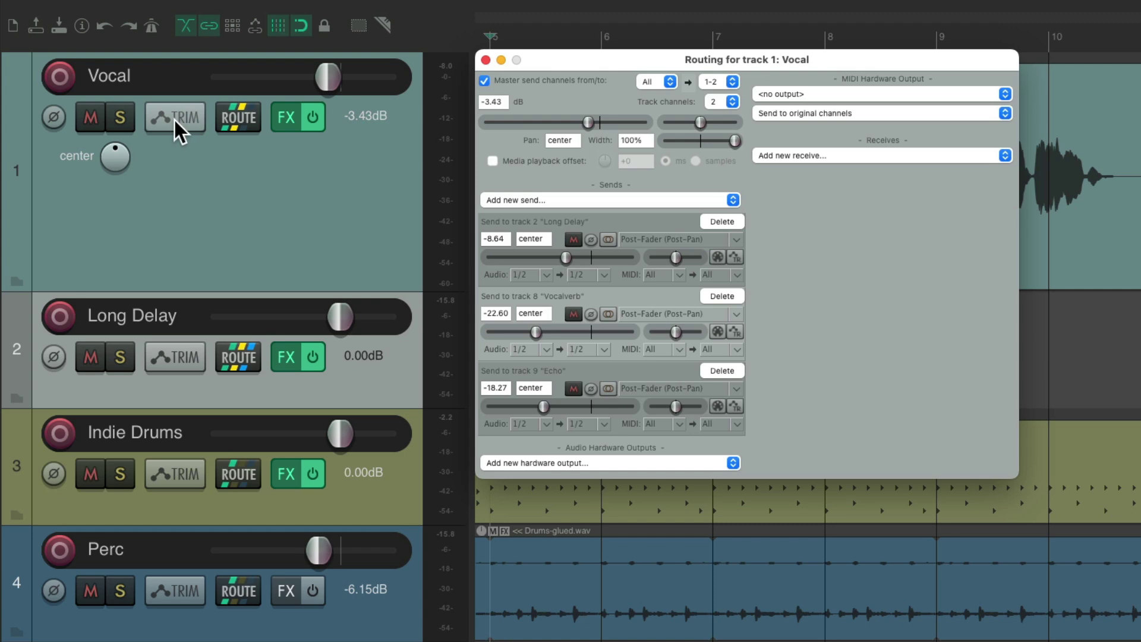
click(6, 132)
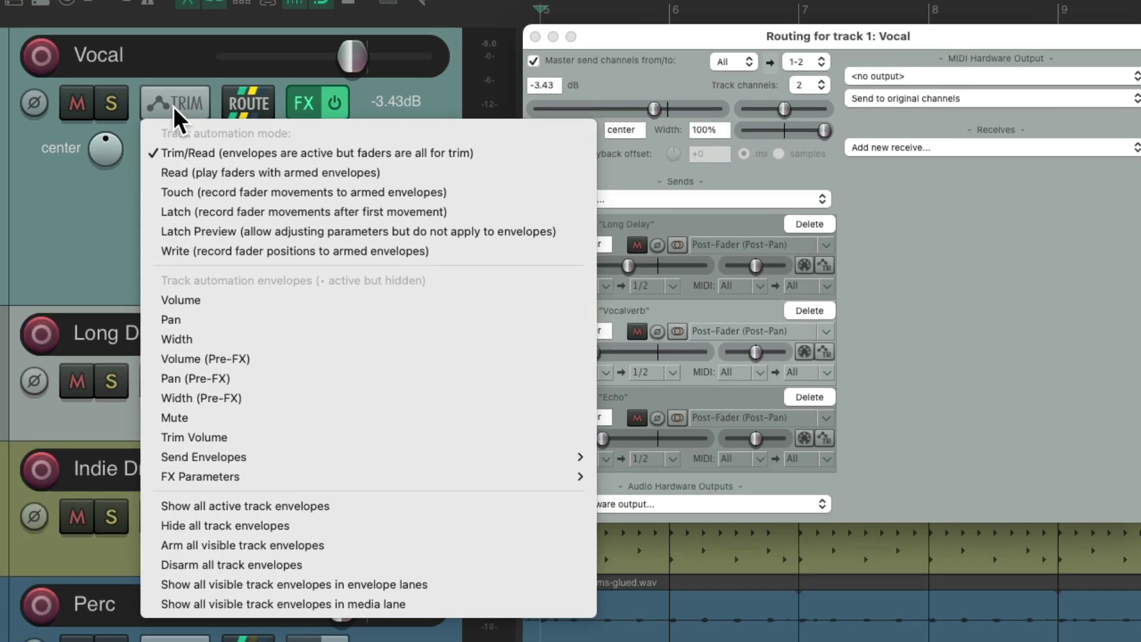
click(166, 193)
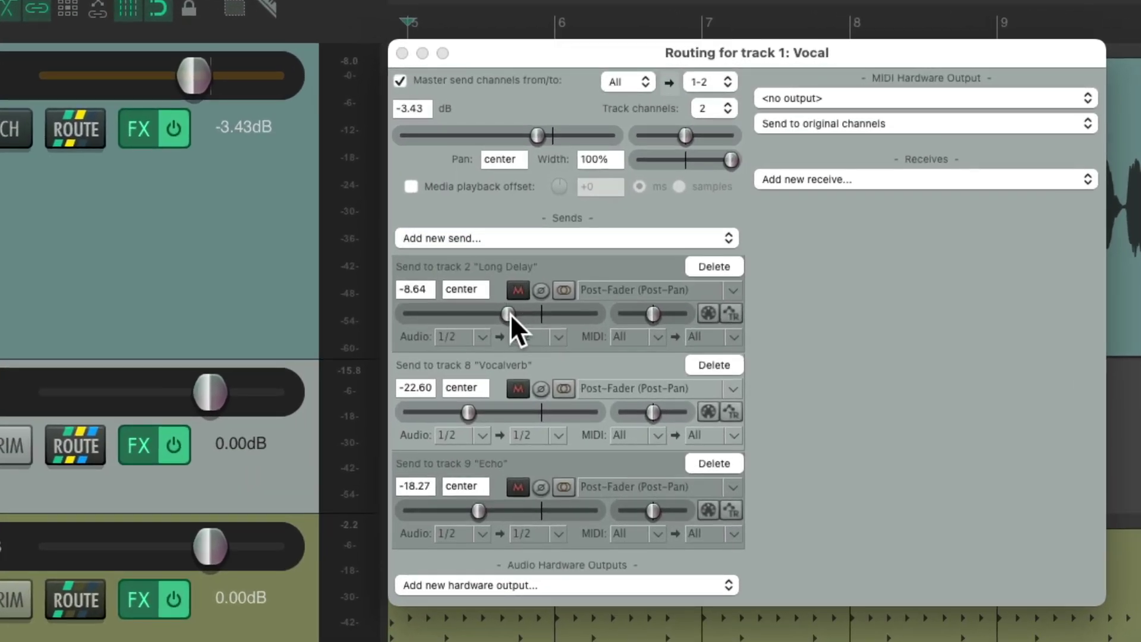
drag(510, 312, 404, 327)
key(Escape)
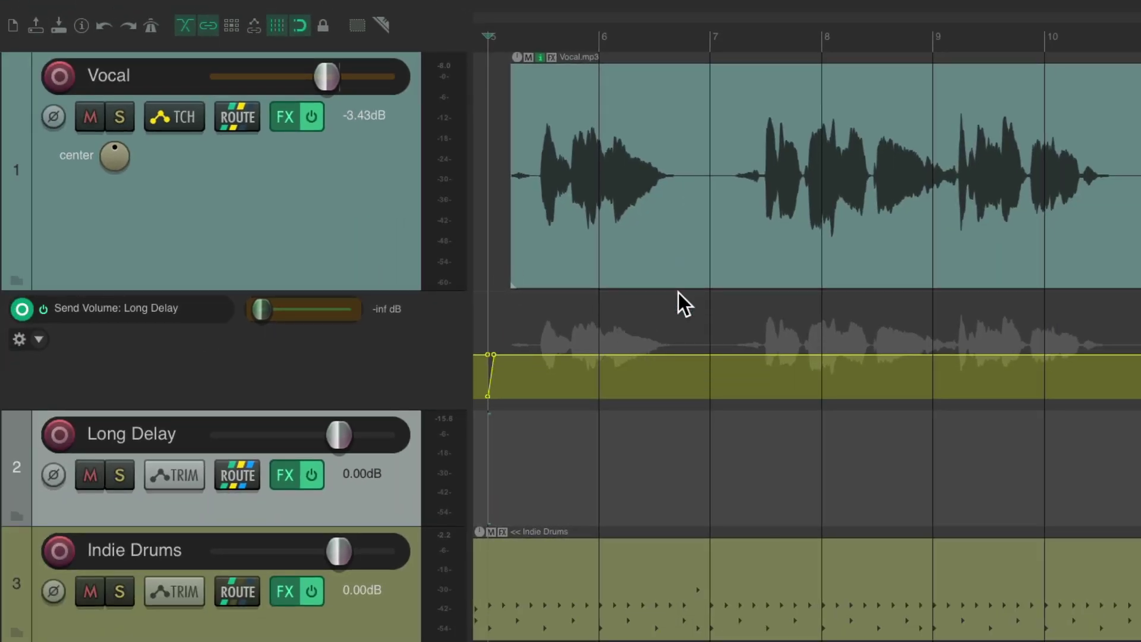
Try pulling the Vocal track's Long Delay send to -inf in routing, undoing both attempts
click(243, 120)
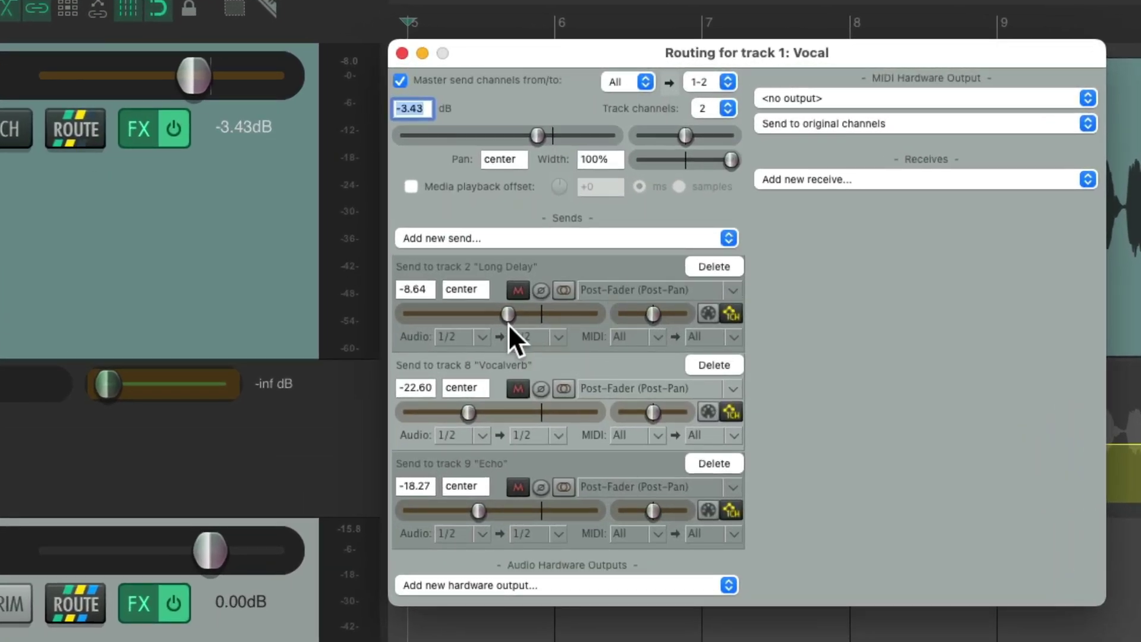
drag(509, 323, 398, 324)
key(super+z)
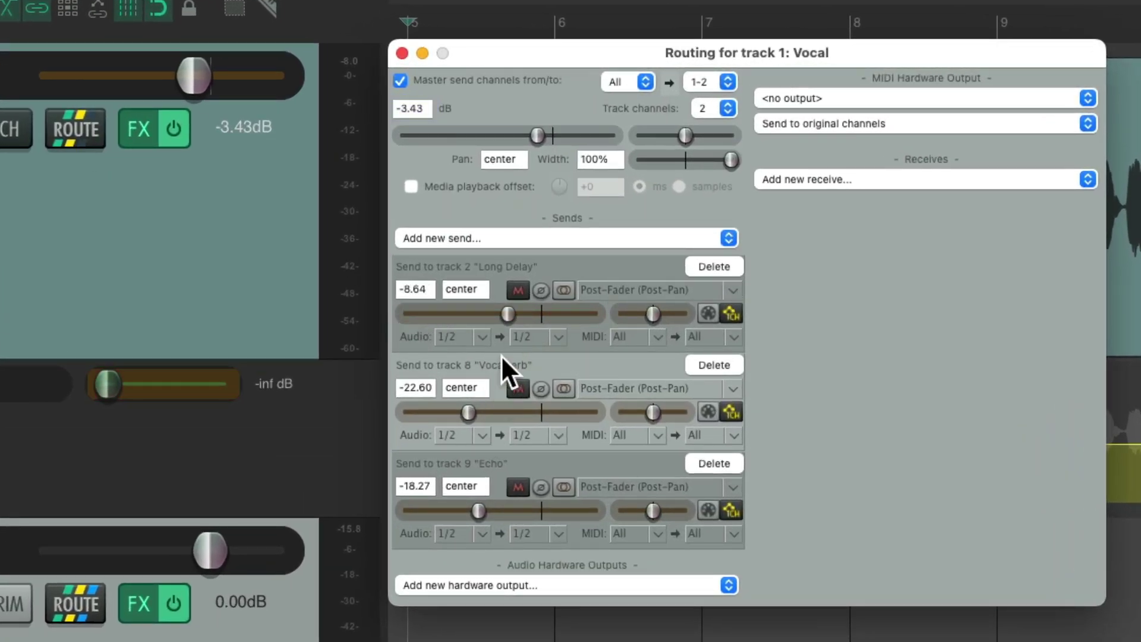
drag(508, 316, 370, 313)
key(super+z)
Hold the Send Volume: Long Delay envelope at -inf during playback to write a dip
key(Escape)
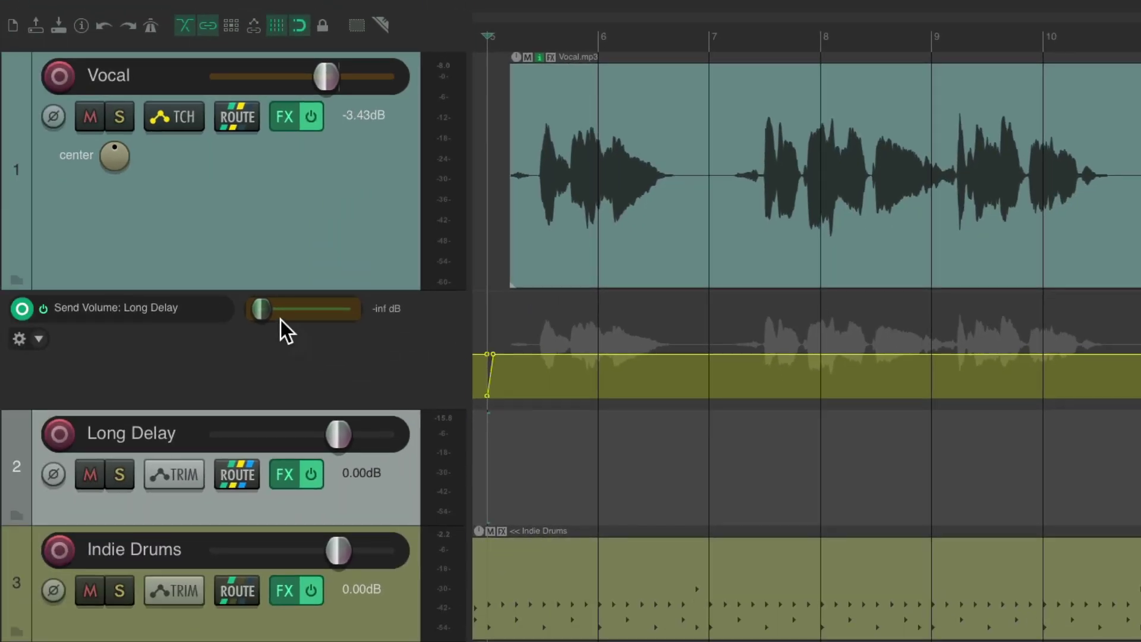
click(264, 312)
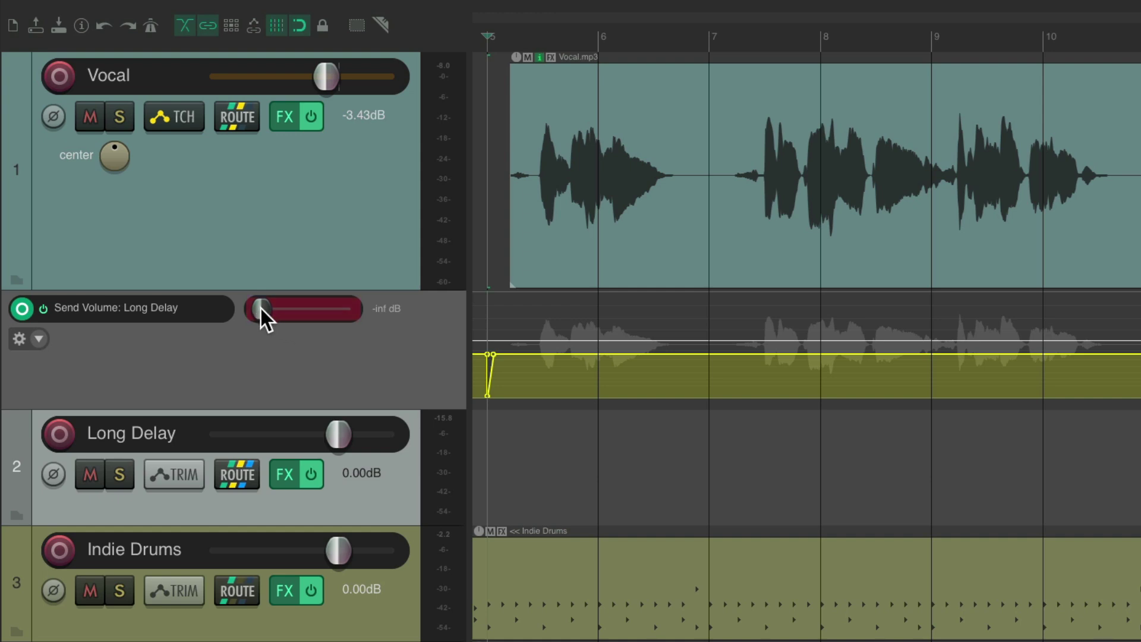
mouse_move(258, 309)
mouse_down()
mouse_move(244, 306)
mouse_move(292, 321)
mouse_move(302, 311)
mouse_move(256, 308)
mouse_move(302, 330)
mouse_move(309, 312)
mouse_move(249, 313)
mouse_up()
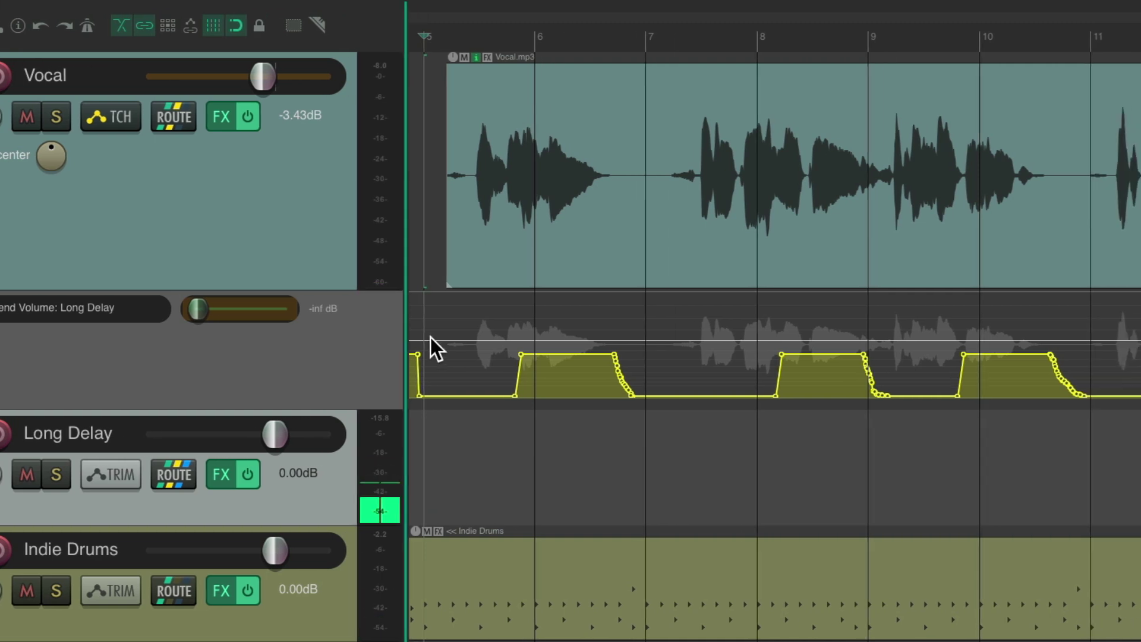
Zoom in on the Long Delay envelope ramp just before bar 6
scroll(576, 376, up, 5)
scroll(480, 375, up, 2)
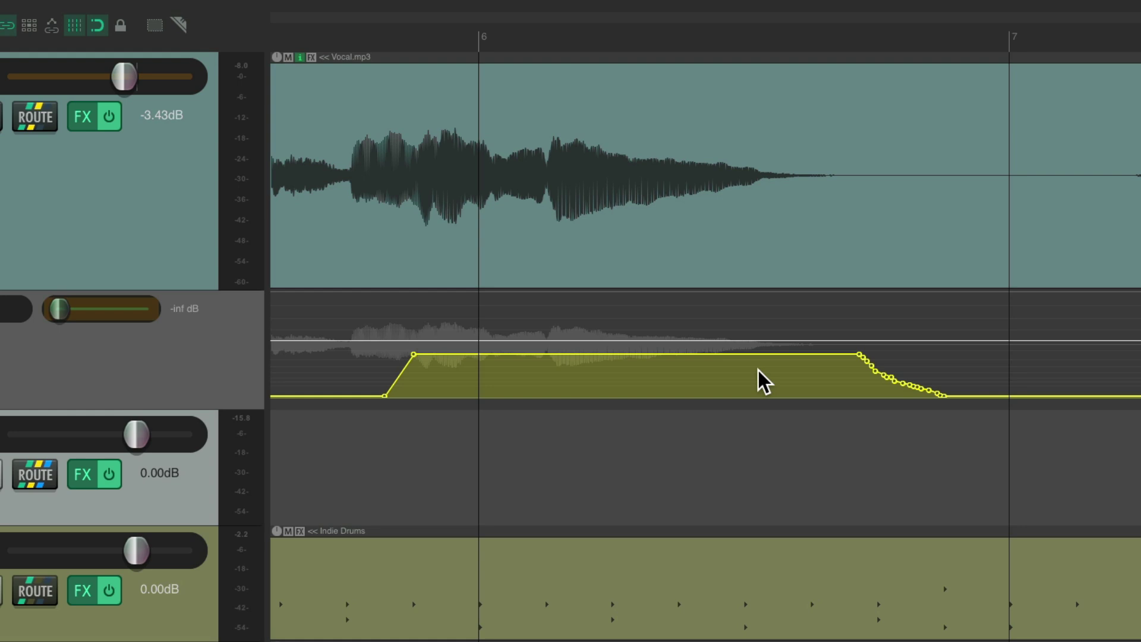
Zoom out and play the project to hear the four Long Delay throws across bars 6–12
scroll(759, 370, down, 5)
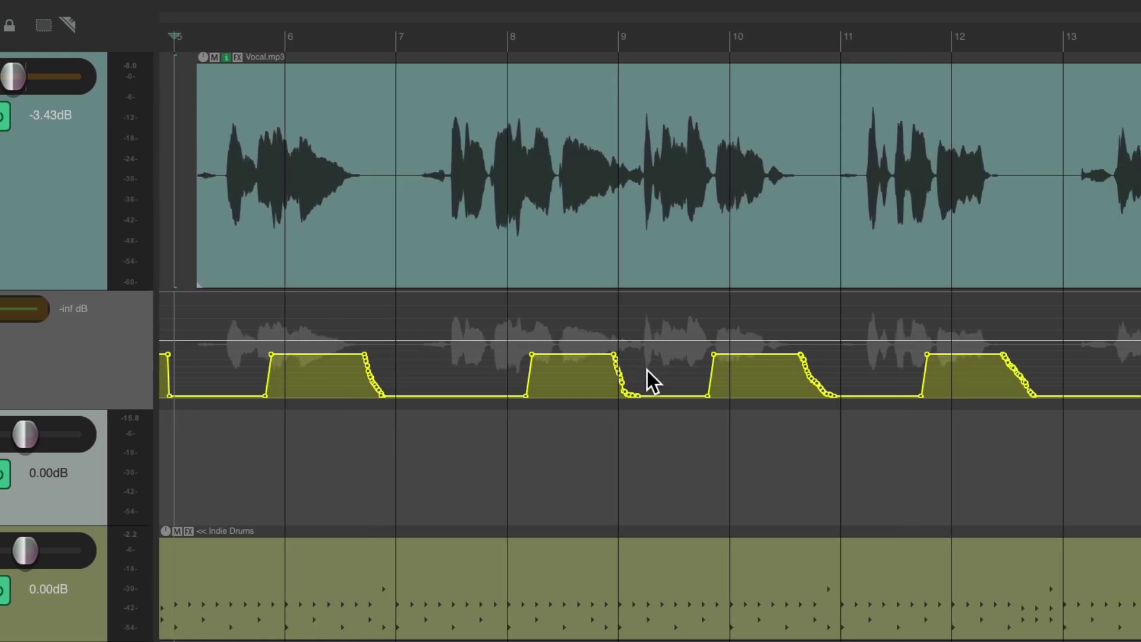
key(space)
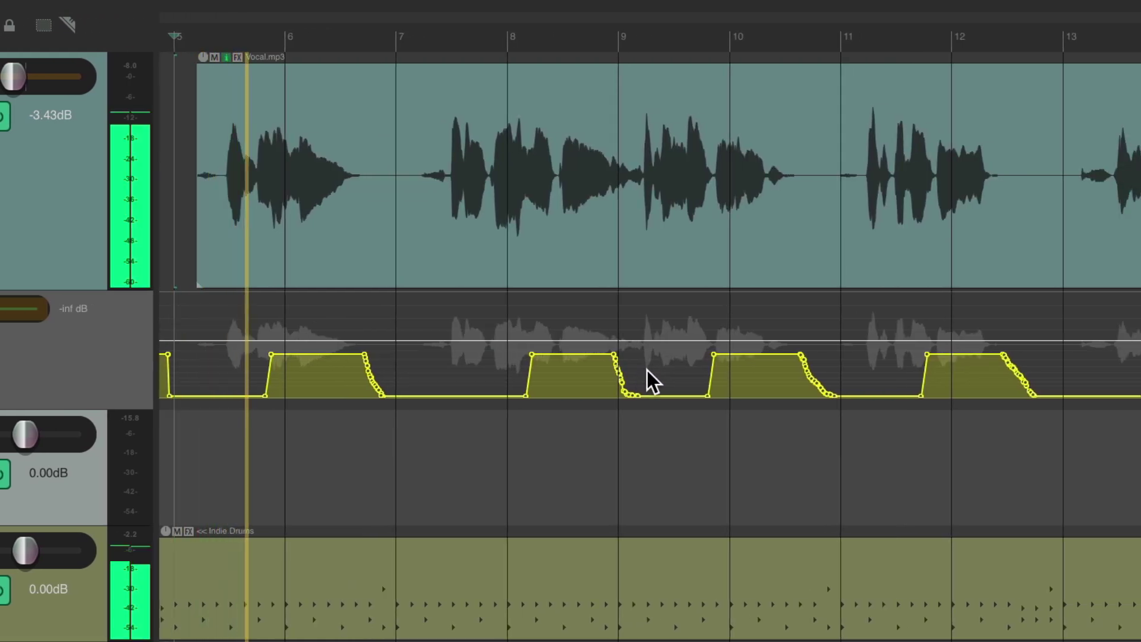